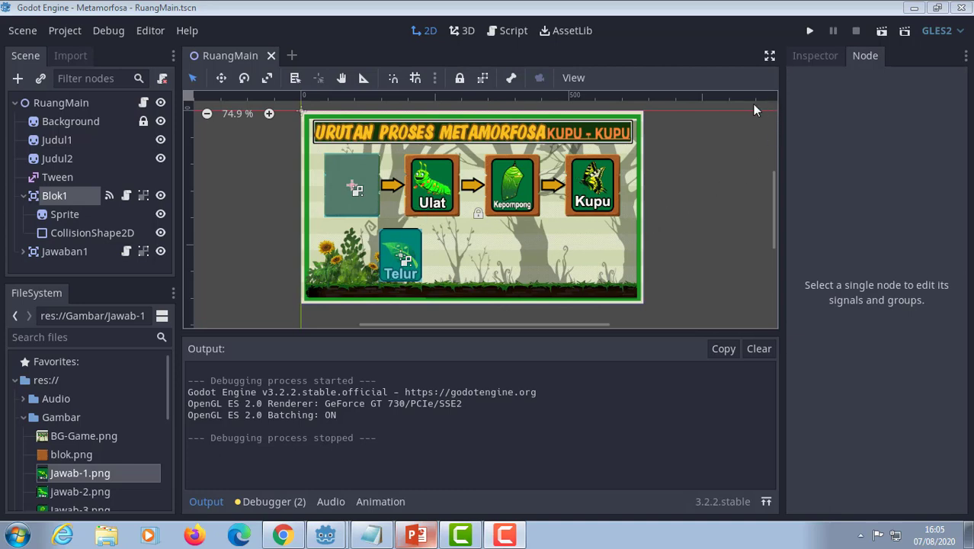
Test-run the game by dragging the Telur card toward the empty first block, then close it
left_click(809, 30)
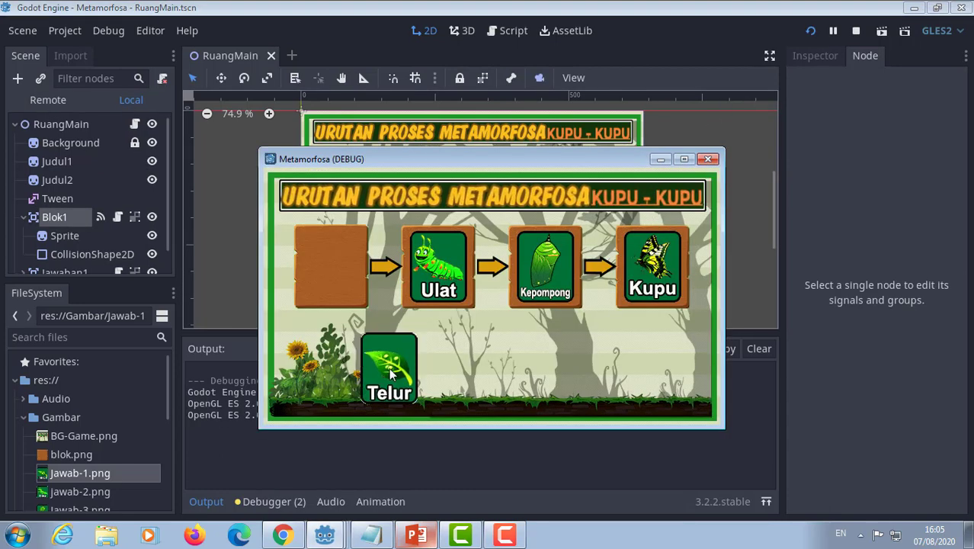
mouse_move(397, 366)
left_mouse_down()
mouse_move(409, 347)
mouse_move(336, 279)
mouse_move(347, 310)
mouse_move(341, 286)
mouse_move(339, 301)
mouse_move(379, 358)
left_mouse_up()
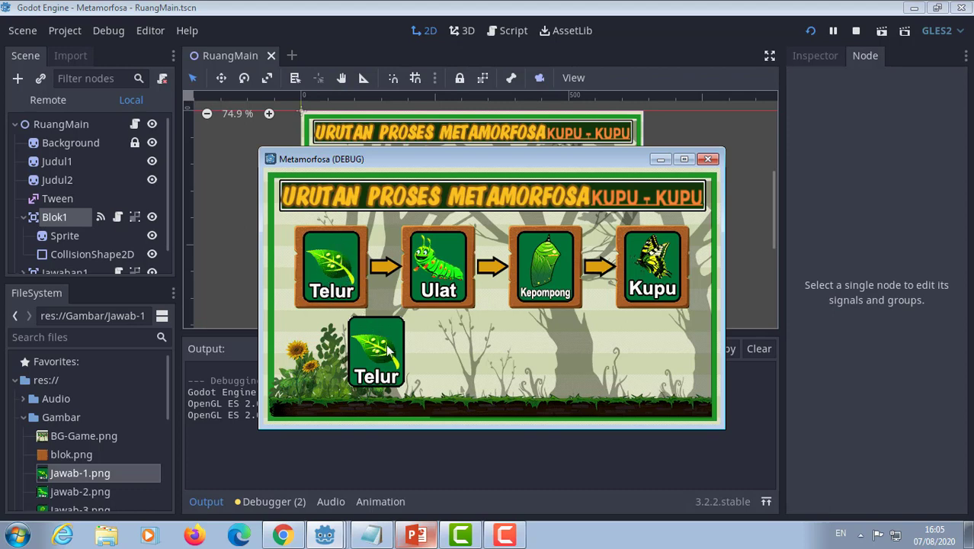
left_click(709, 160)
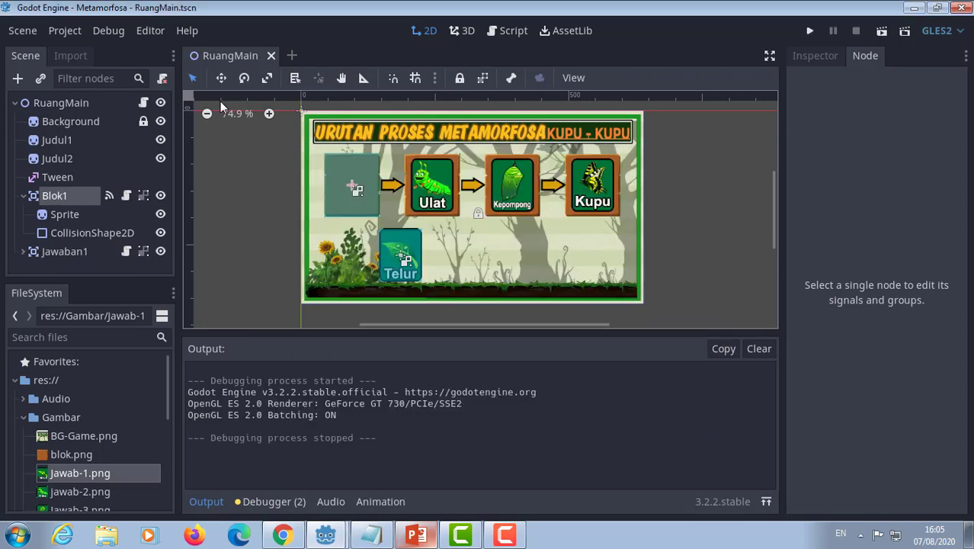
Raise Jawaban1's Id from 1 to 2, compare it with Blok1's Id 1, and rerun the game
left_click(61, 195)
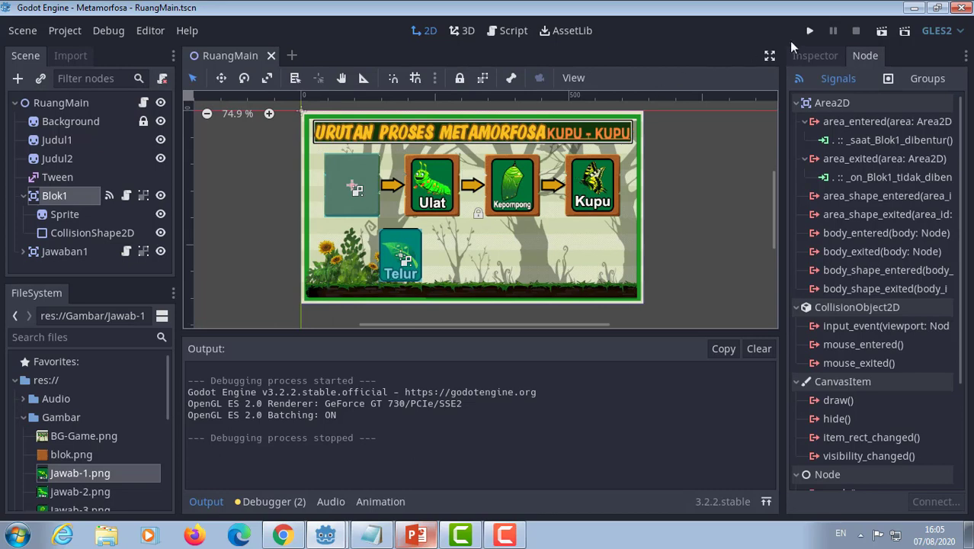
left_click(800, 57)
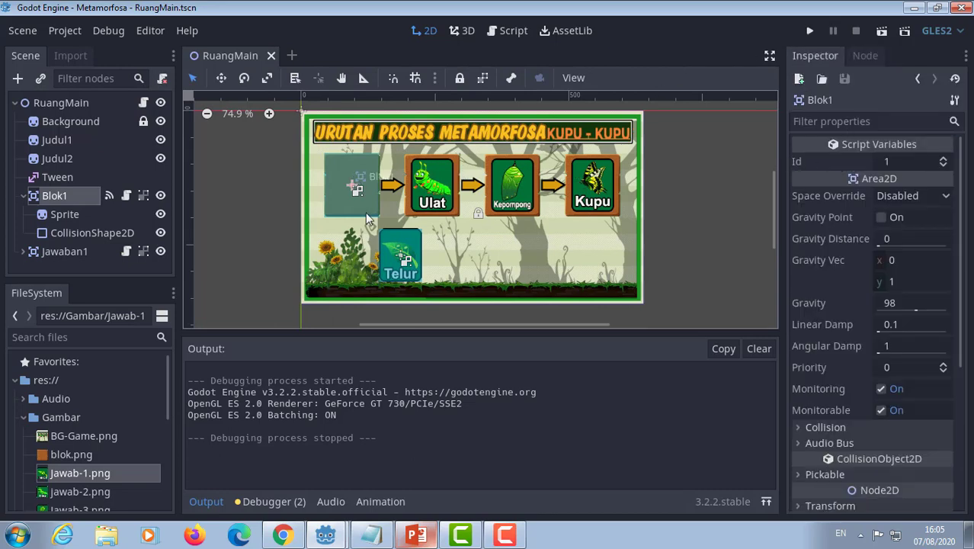
left_click(401, 255)
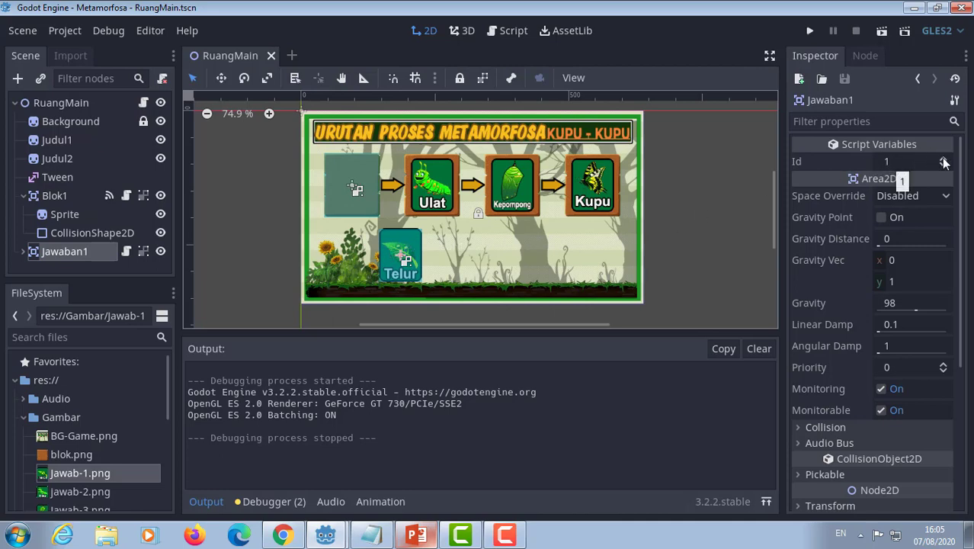
left_click(944, 161)
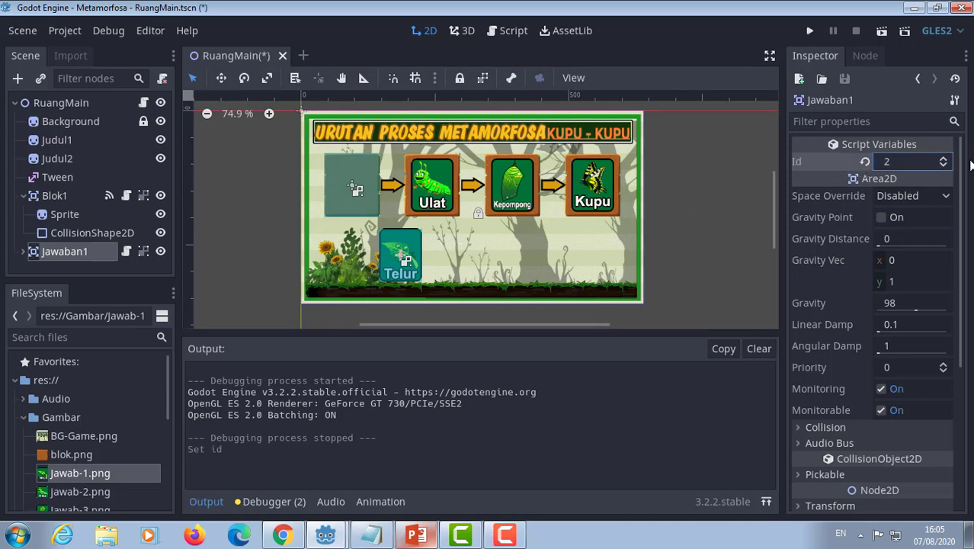
left_click(370, 168)
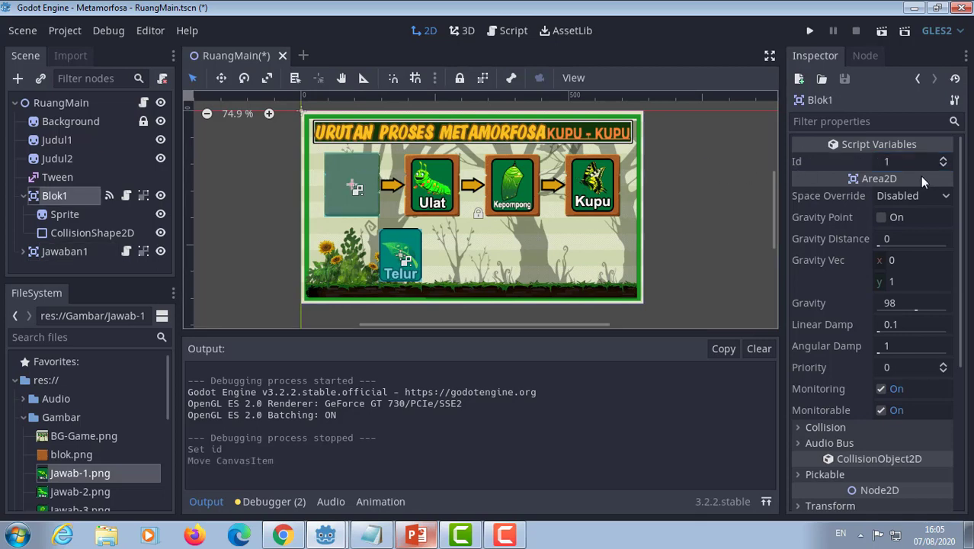
left_click(811, 31)
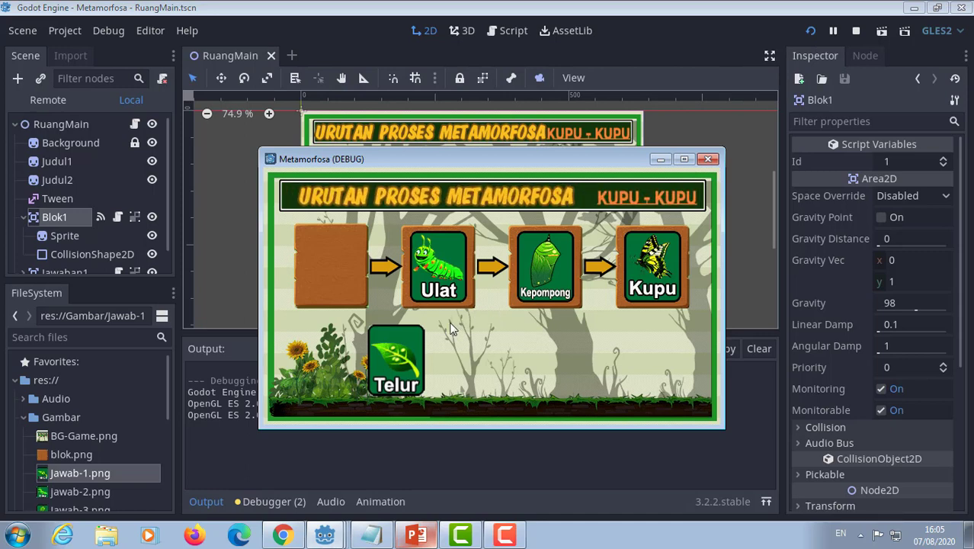
Drop the Telur card onto the first empty block, then end the test run
mouse_move(391, 356)
left_mouse_down()
mouse_move(362, 283)
mouse_move(347, 276)
left_mouse_up()
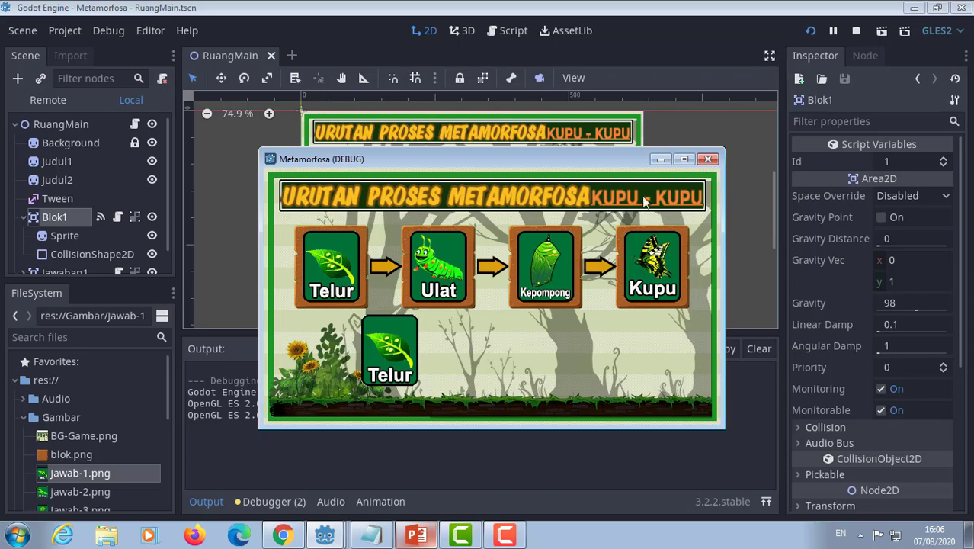
left_click(702, 163)
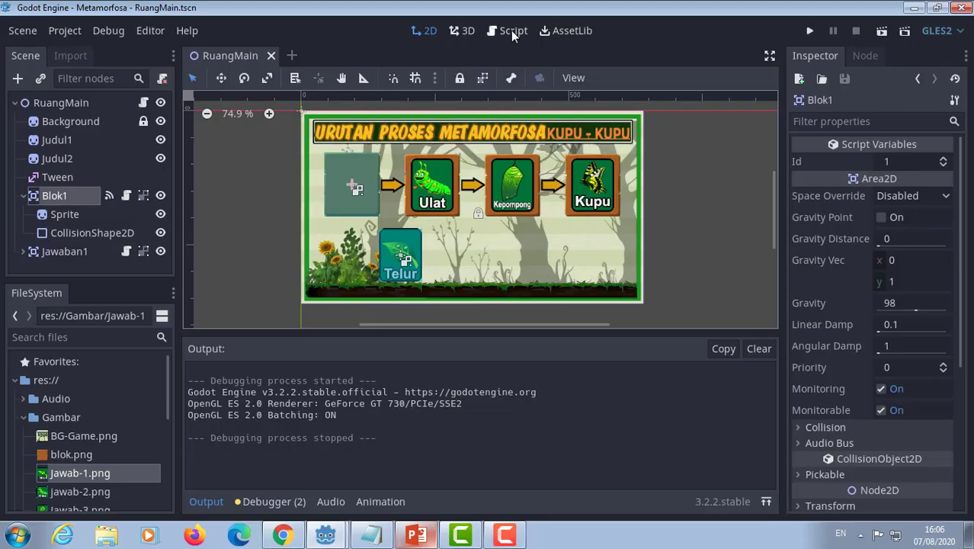
Open Blok1.gd in the script editor and scroll to its _process and collision functions
left_click(511, 30)
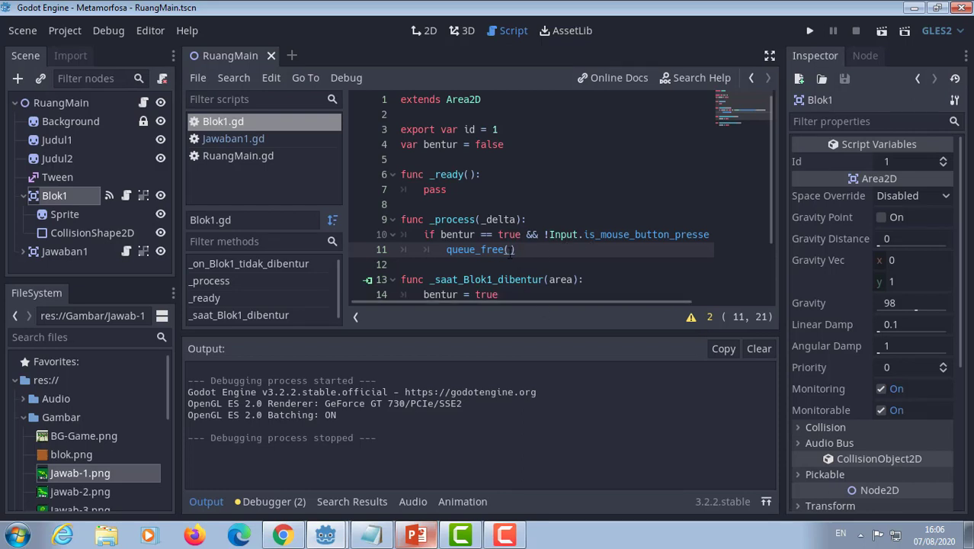
scroll(510, 250, "down", 1)
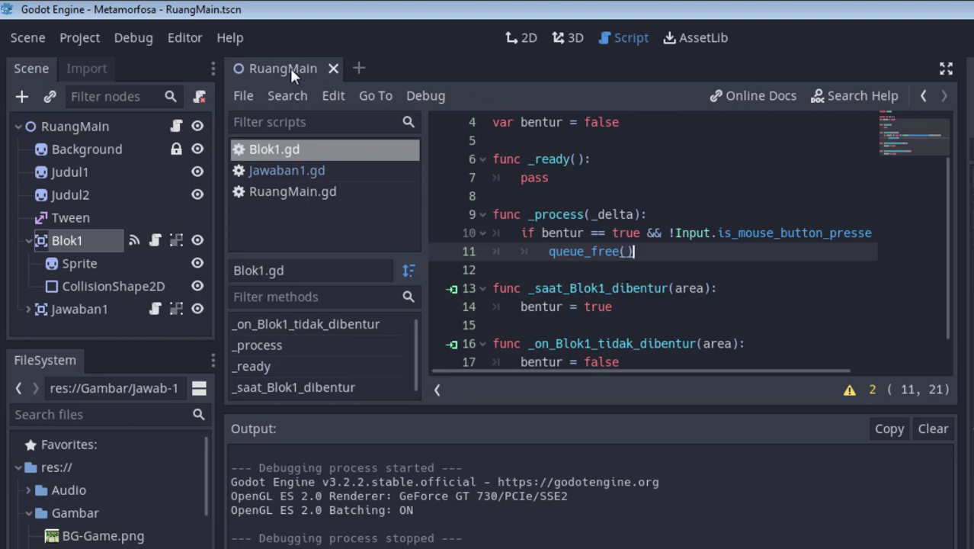
left_click(242, 95)
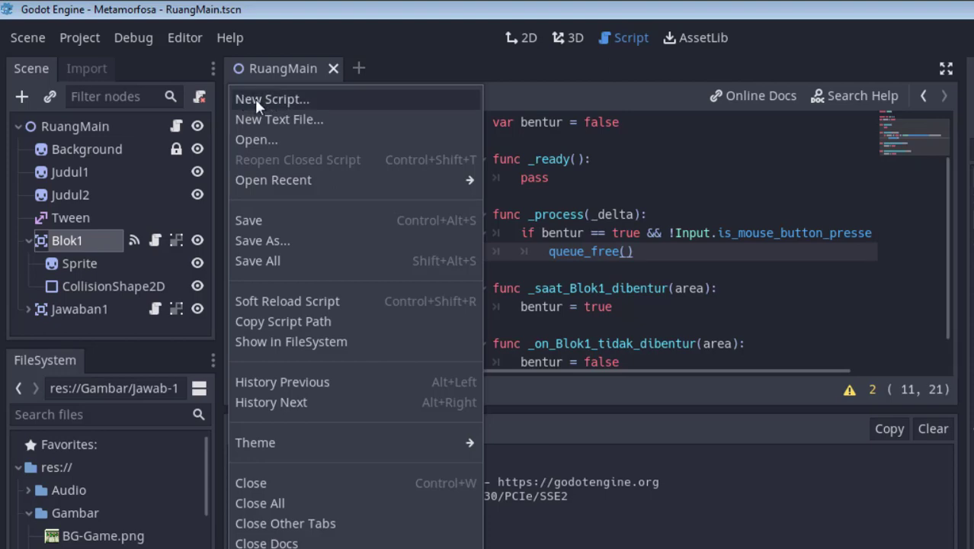
Create a new script named Global.gd
left_click(256, 101)
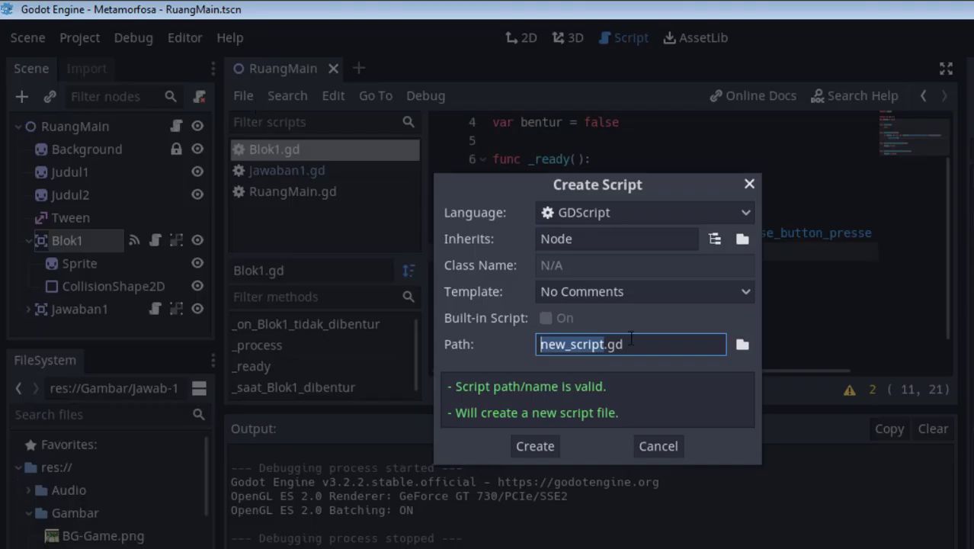
type("G")
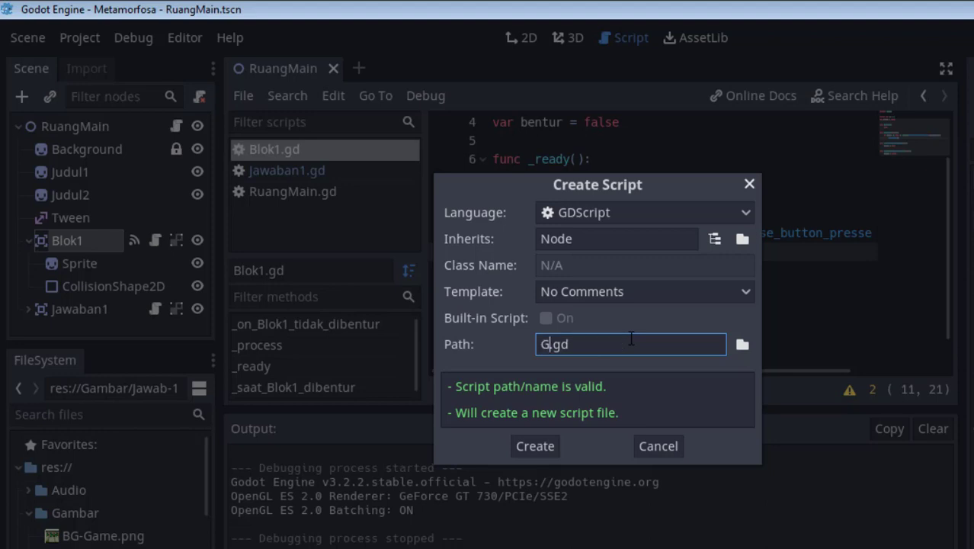
type("lobal")
left_click(548, 442)
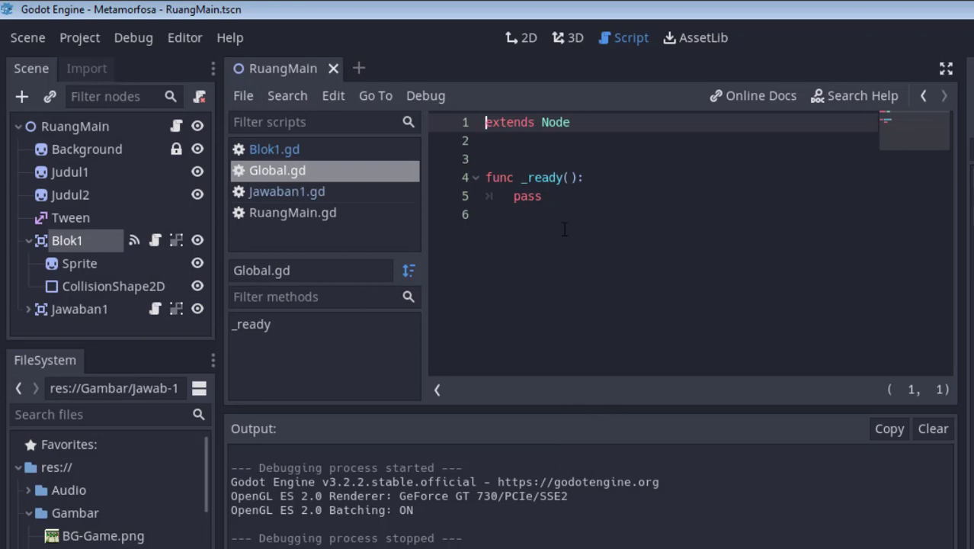
Declare 'var id = 0' on line 3 of Global.gd
left_click(511, 157)
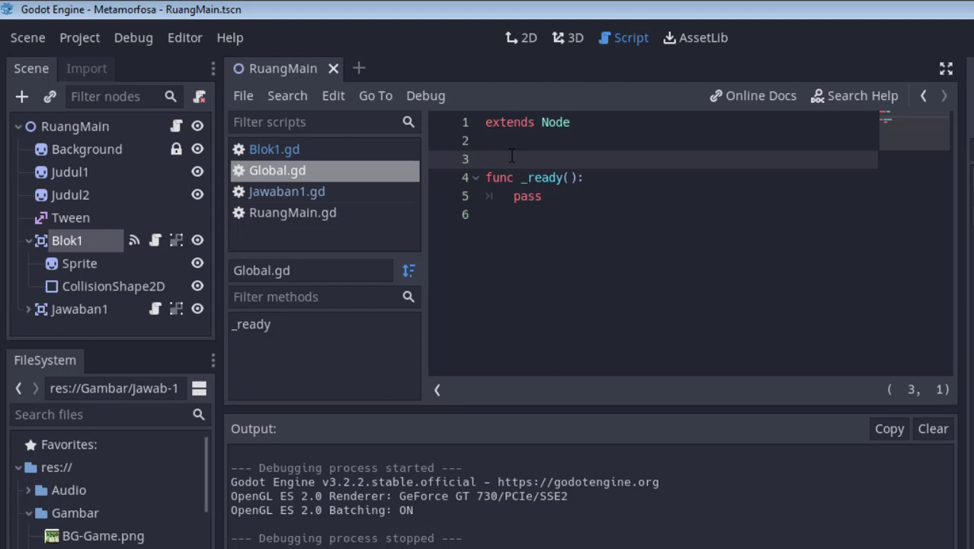
type("vga")
key("BackSpace")
key("BackSpace")
key("BackSpace")
type("var ")
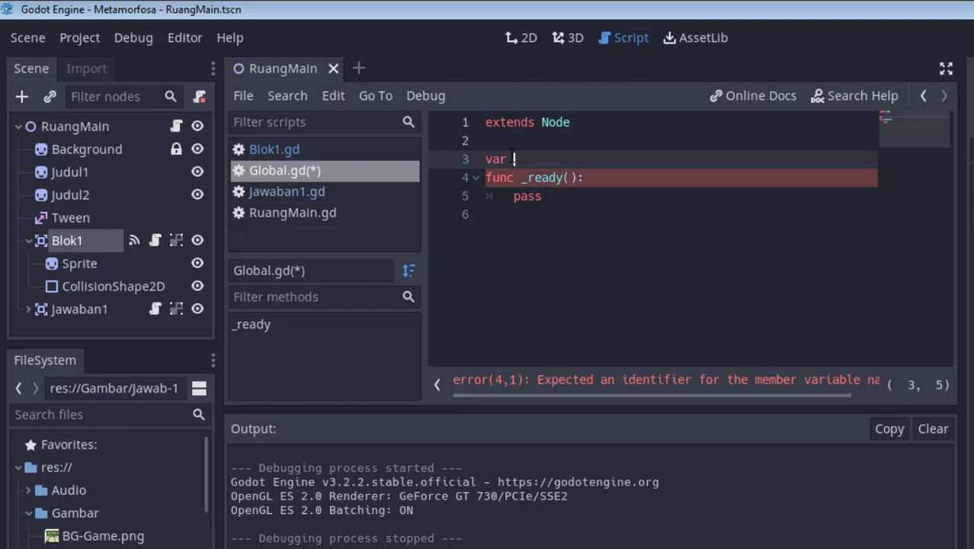
type("id")
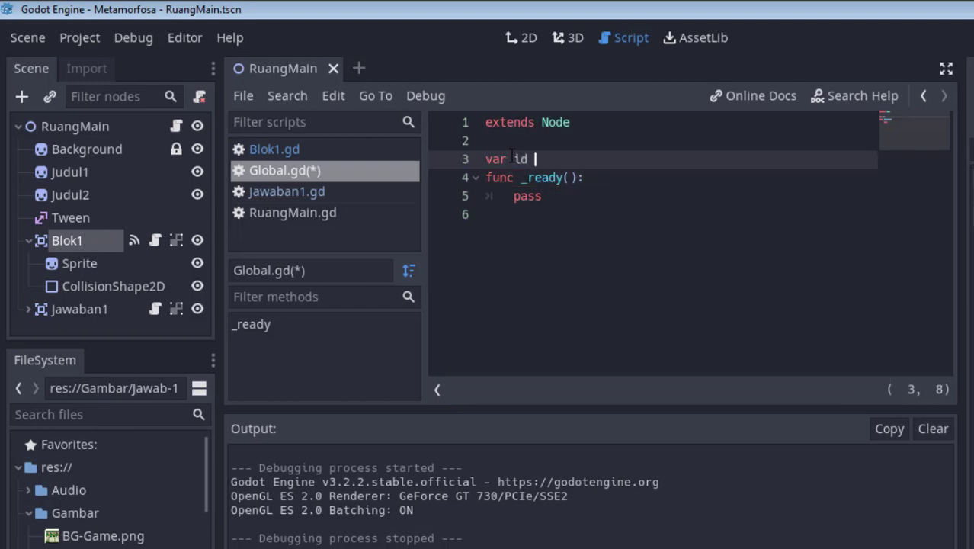
type(" = 0")
key("Return")
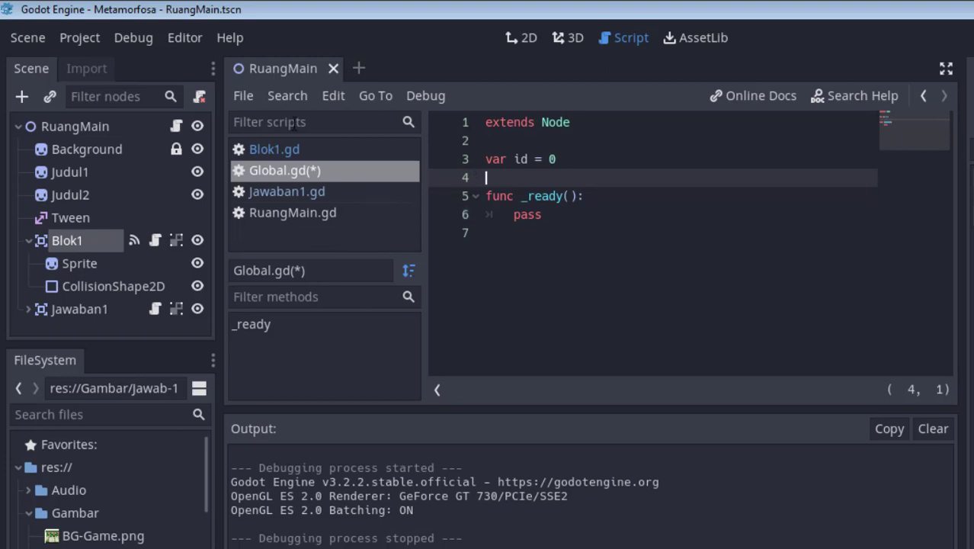
Add res://Global.gd as an AutoLoad singleton named Global in Project Settings, then close them
left_click(86, 37)
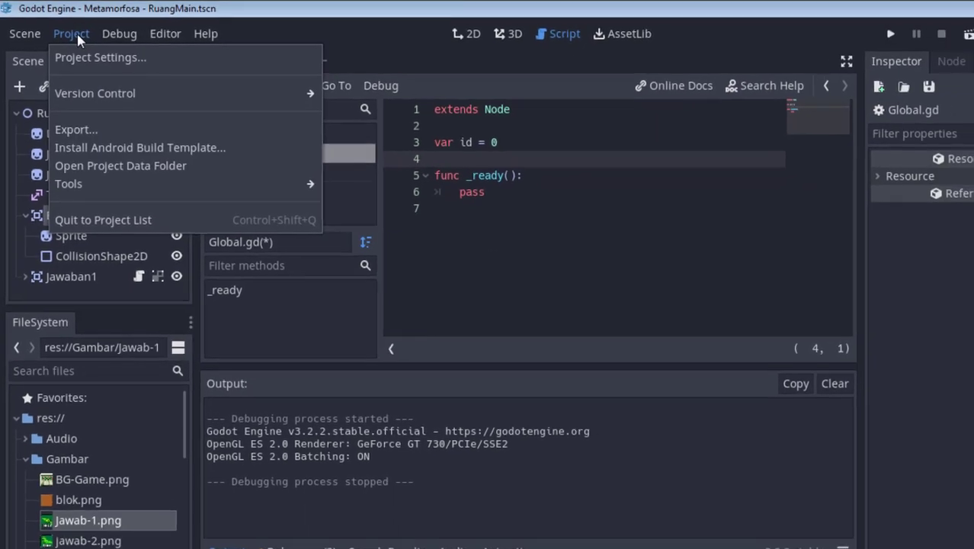
left_click(93, 53)
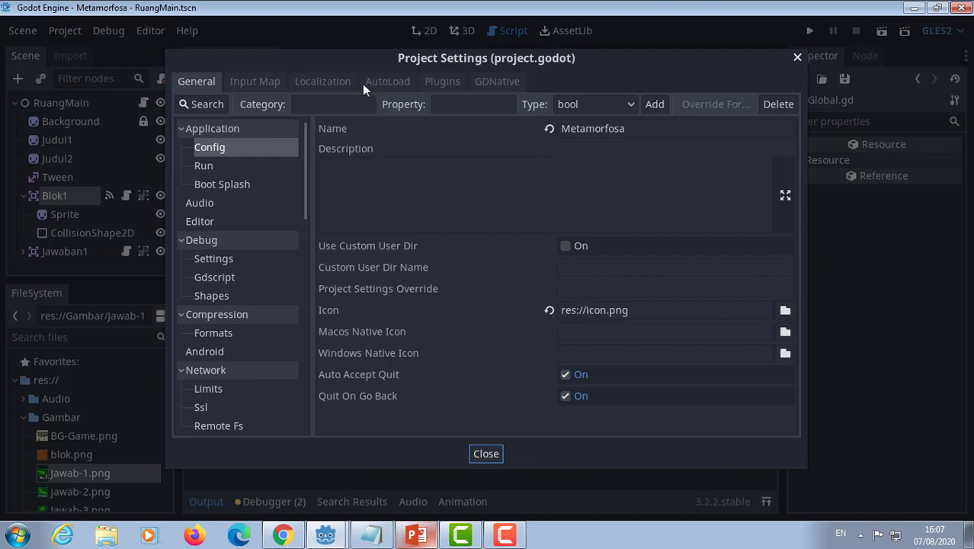
left_click(384, 80)
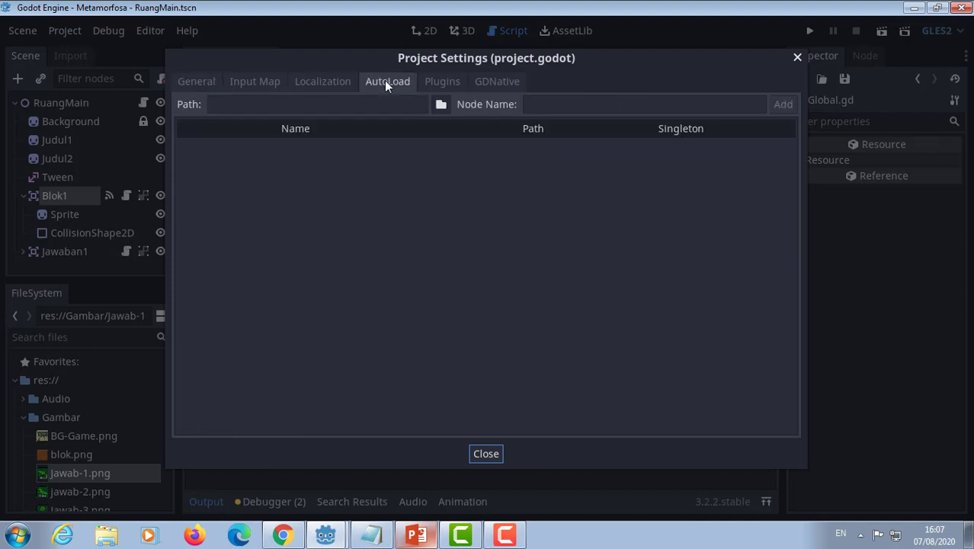
left_click(436, 102)
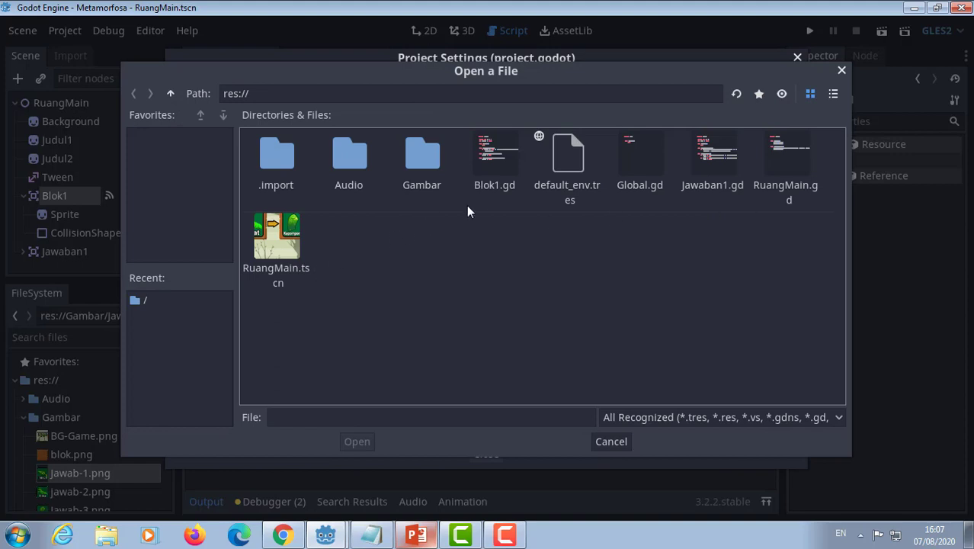
left_click(642, 180)
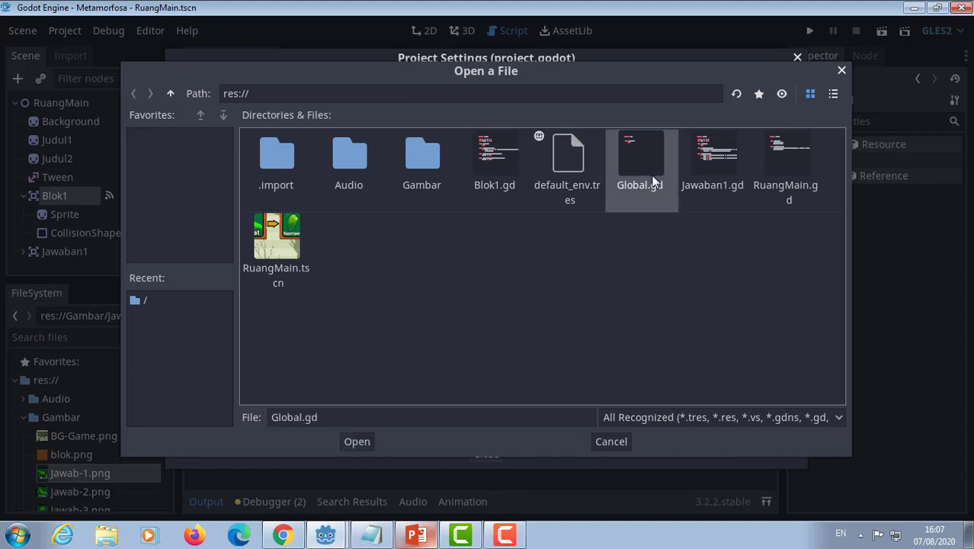
left_click(358, 442)
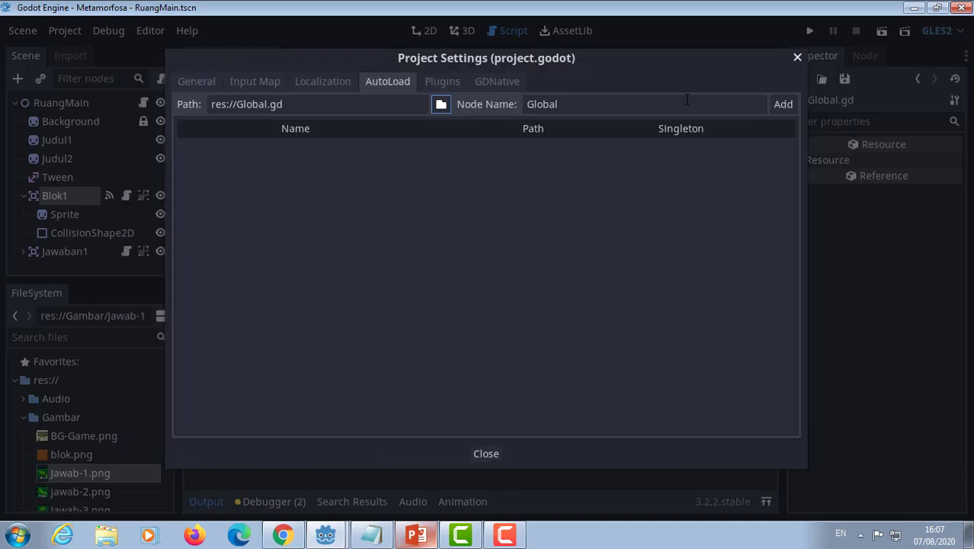
left_click(790, 105)
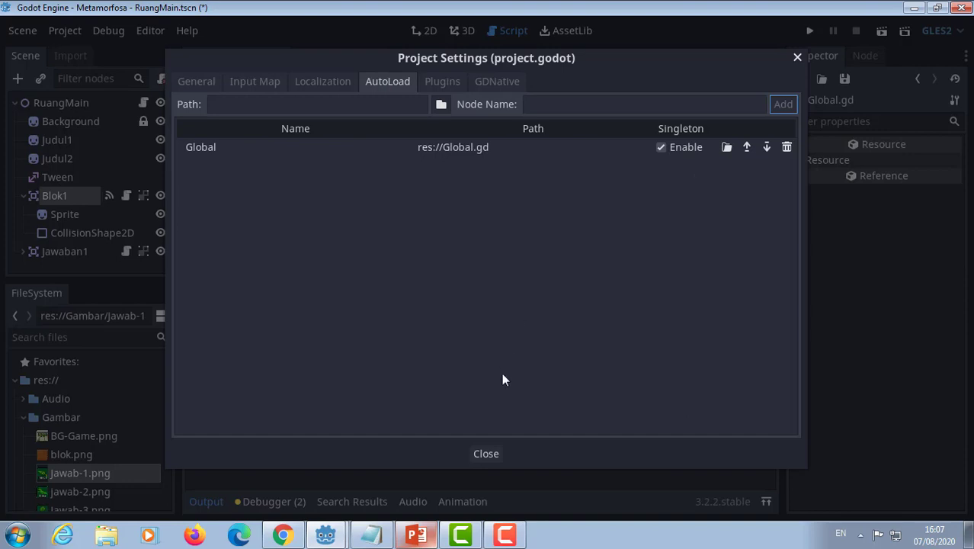
left_click(486, 453)
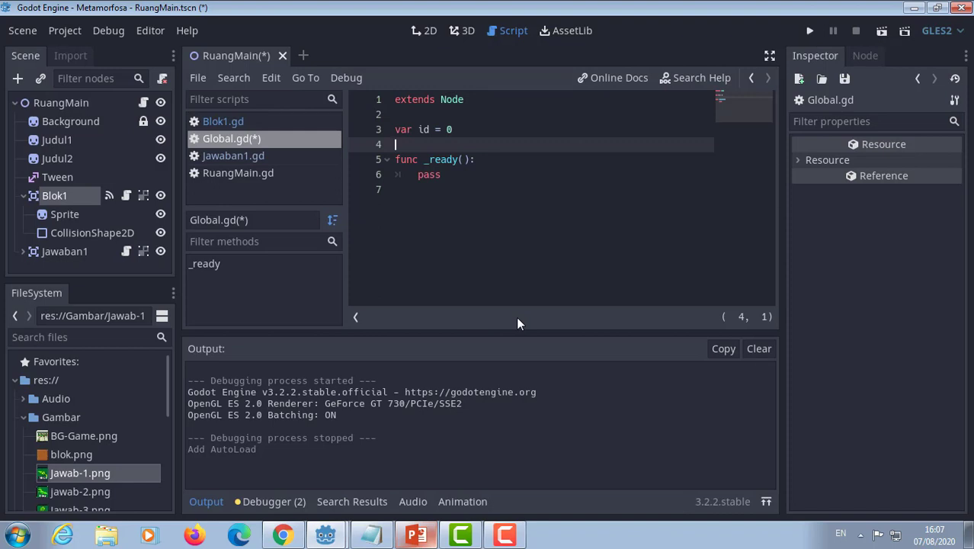
In Blok1.gd line 11, guard queue_free() with 'if id == $"/root/Global".id :'
left_click(239, 122)
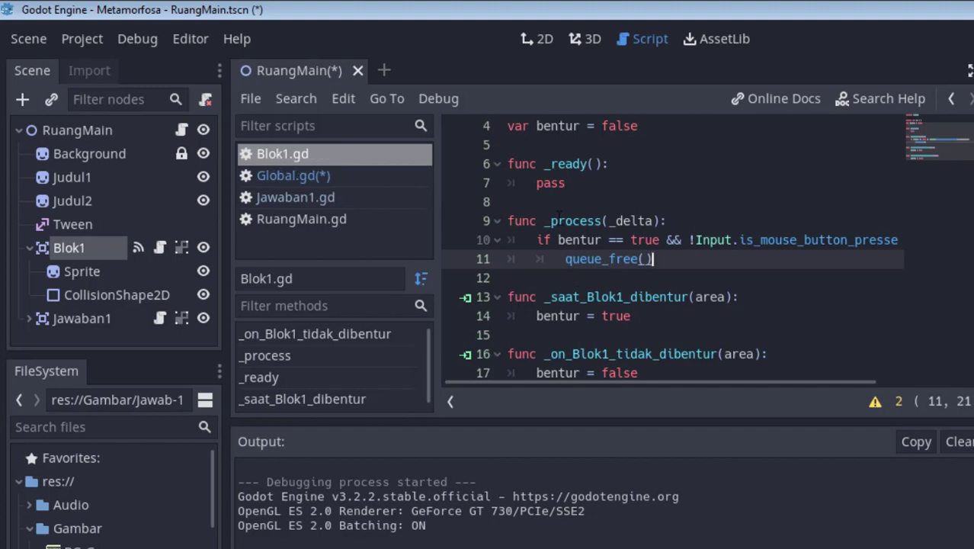
scroll(572, 229, "up", 1)
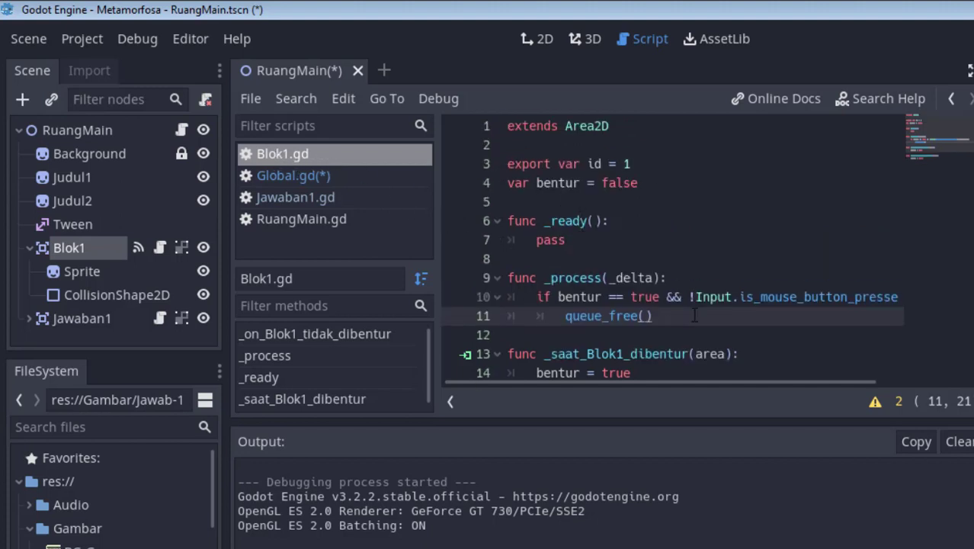
scroll(695, 315, "down", 2)
scroll(694, 315, "up", 1)
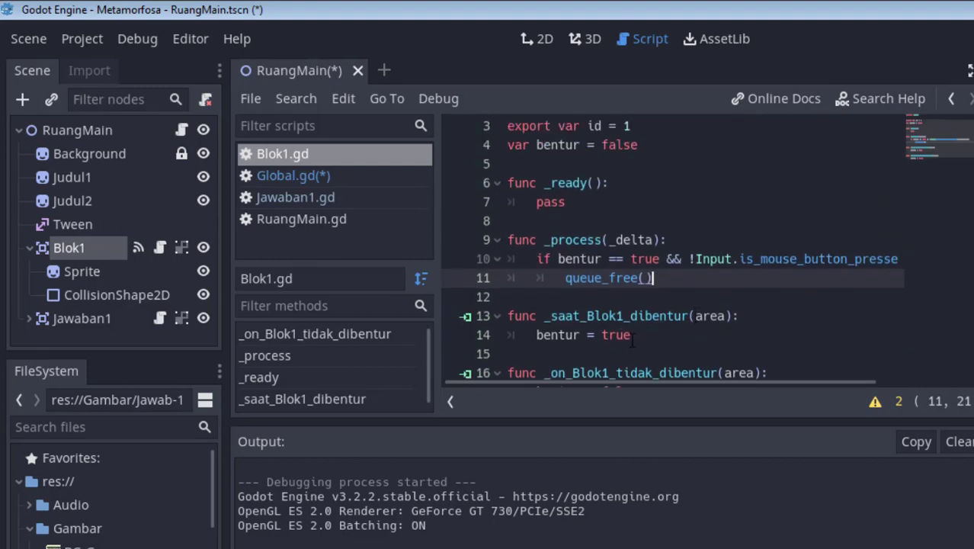
left_click(565, 278)
type("if ")
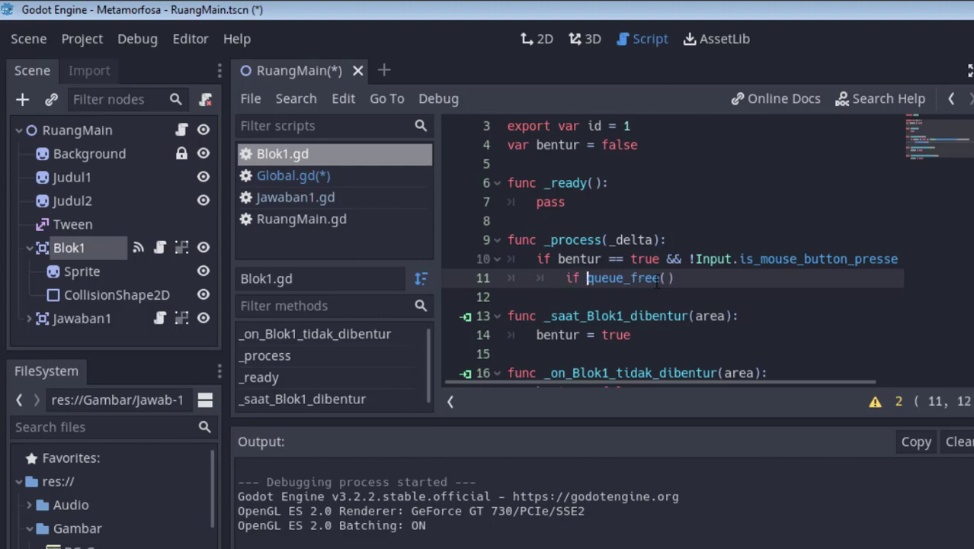
type("id")
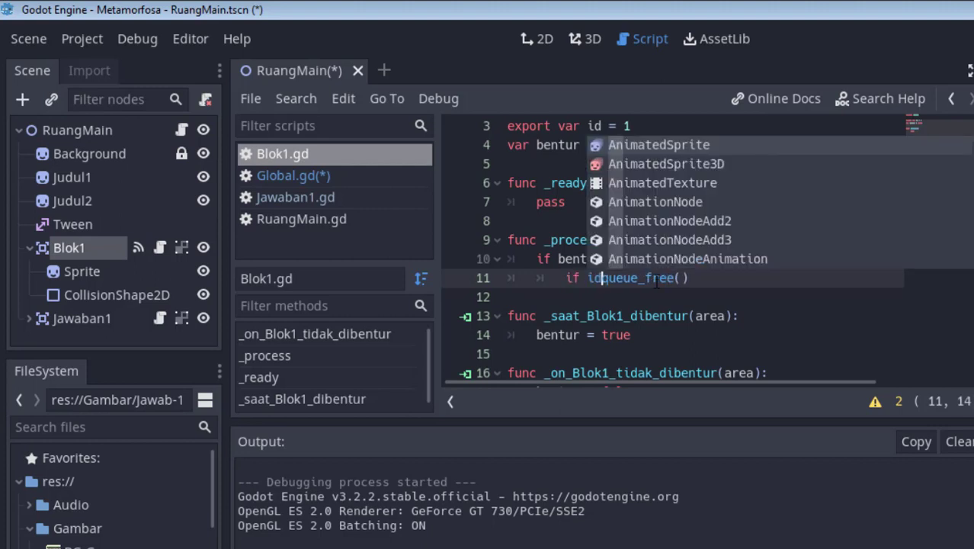
type(" == ")
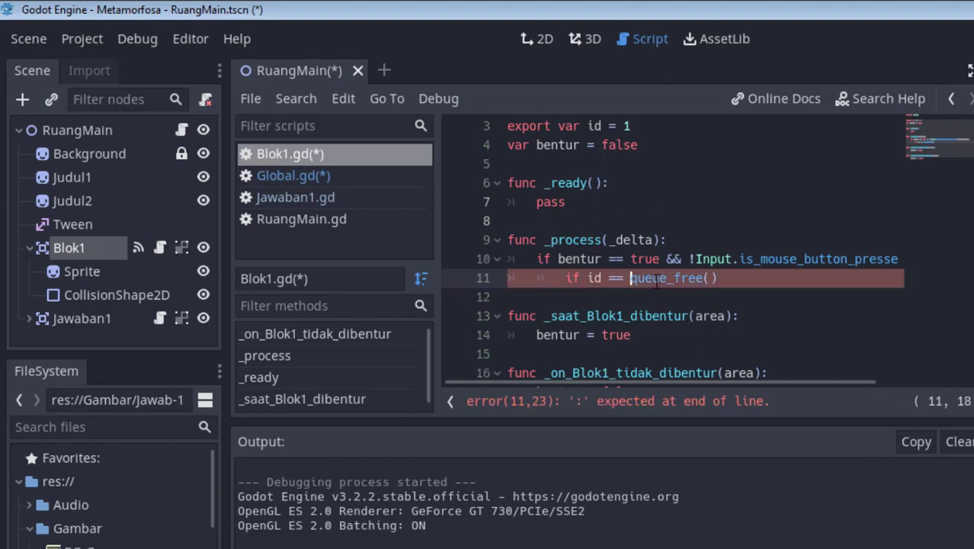
type("$")
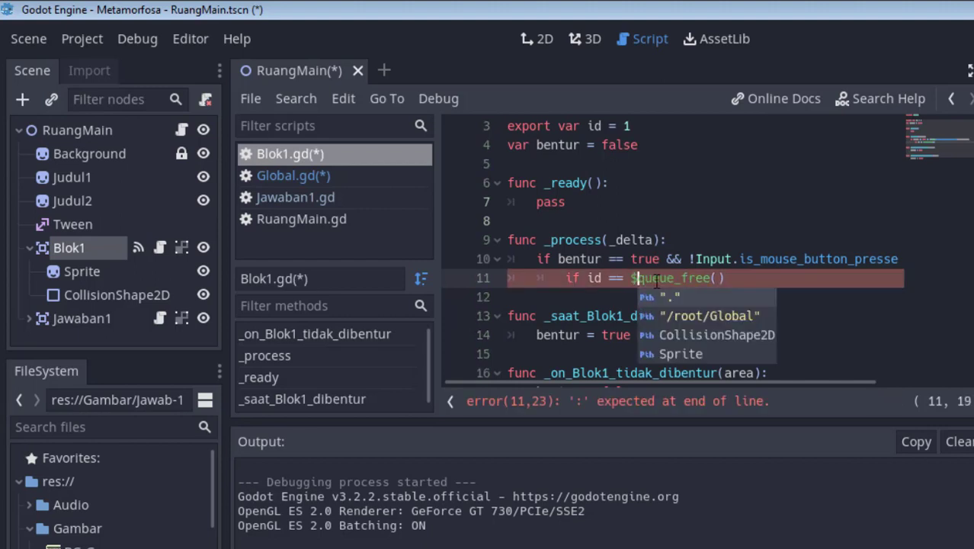
key("Down")
key("Return")
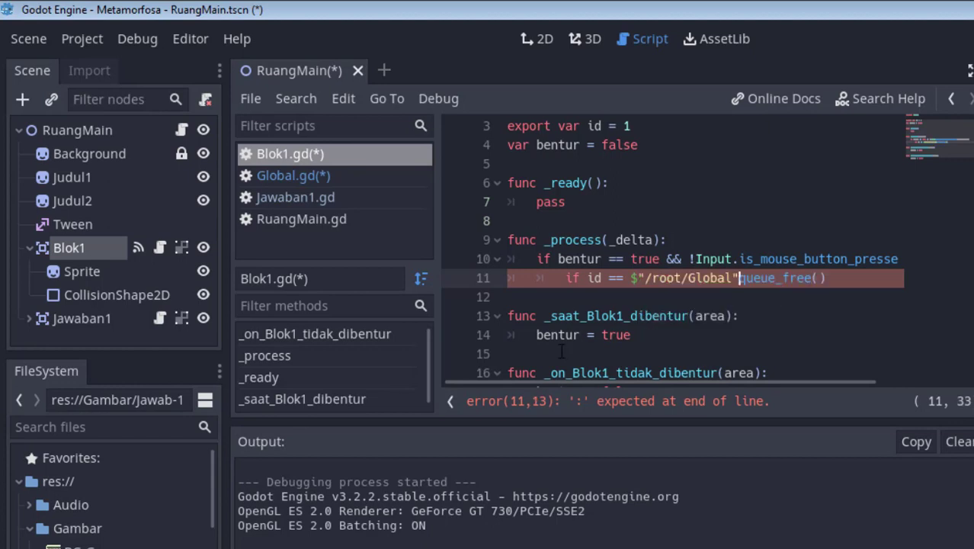
type(".i")
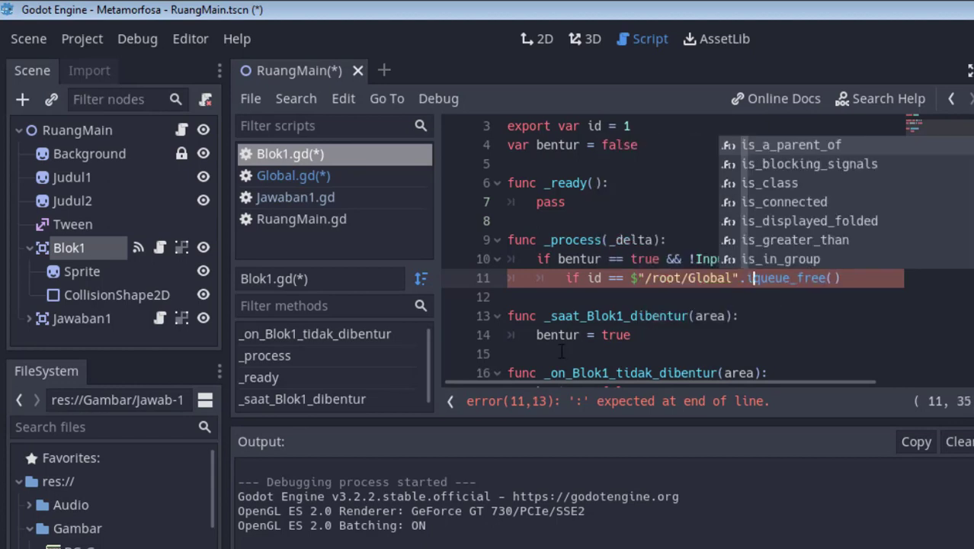
type("d :")
key("Return")
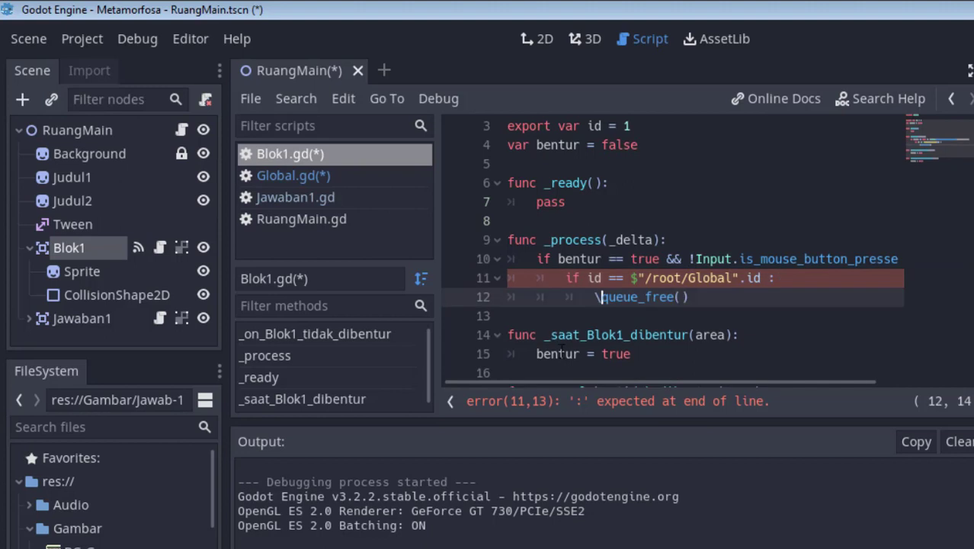
key("BackSpace")
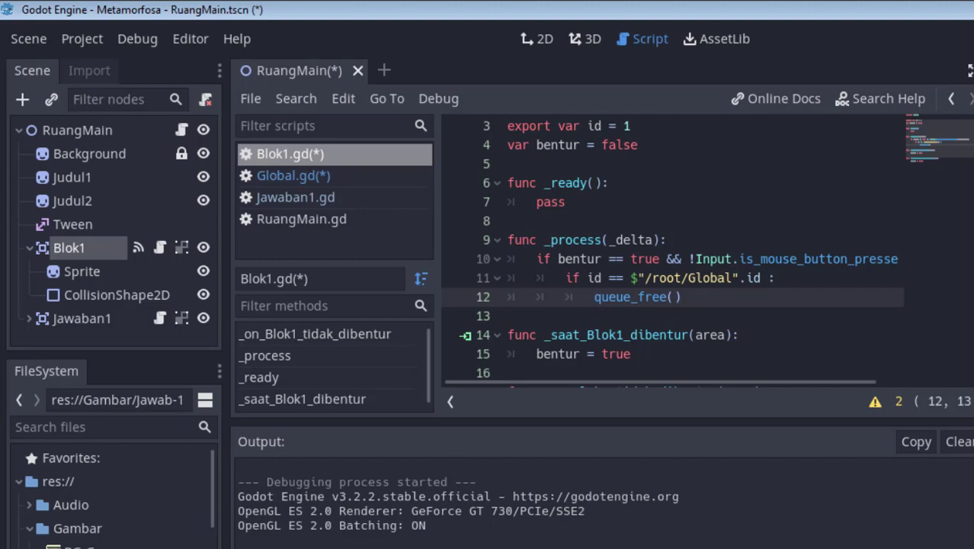
key("F5")
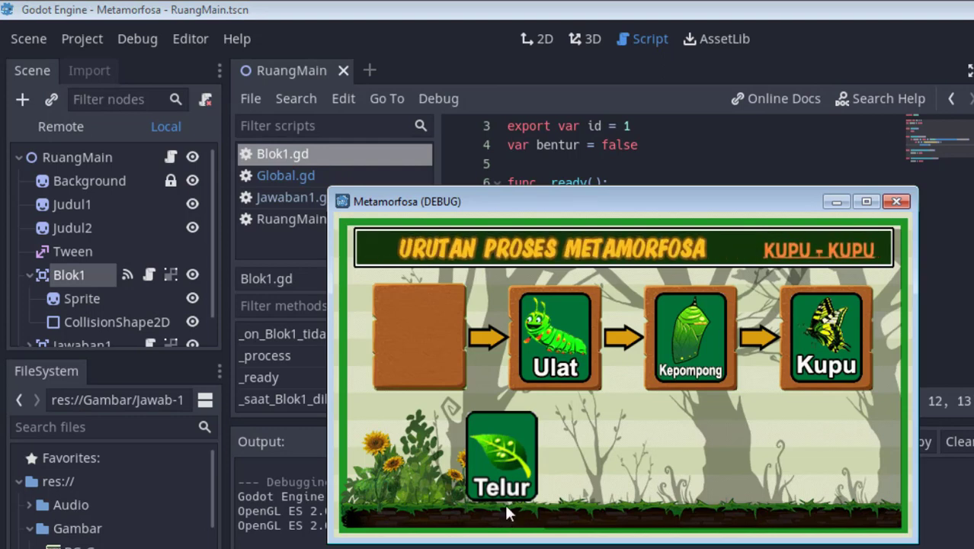
left_click_drag(506, 508, 416, 341)
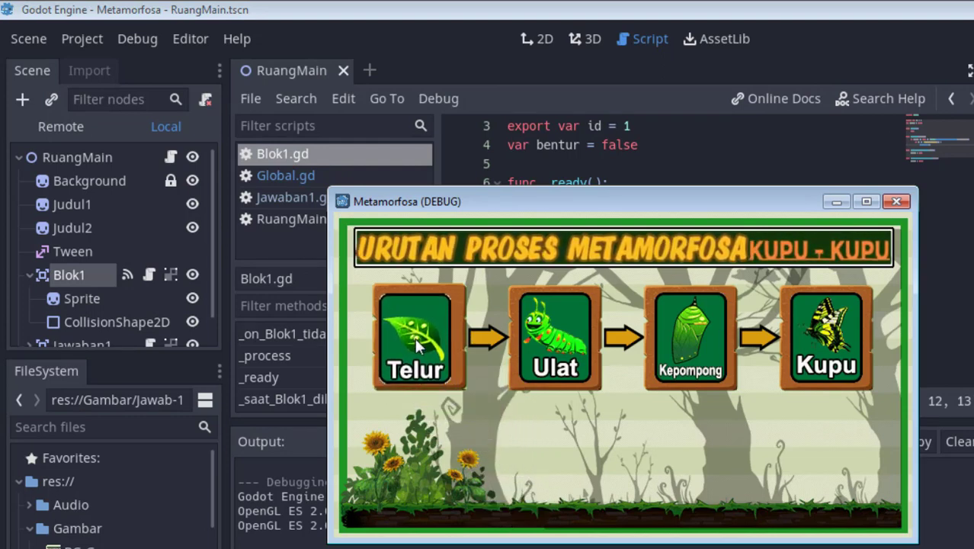
left_click_drag(414, 339, 513, 426)
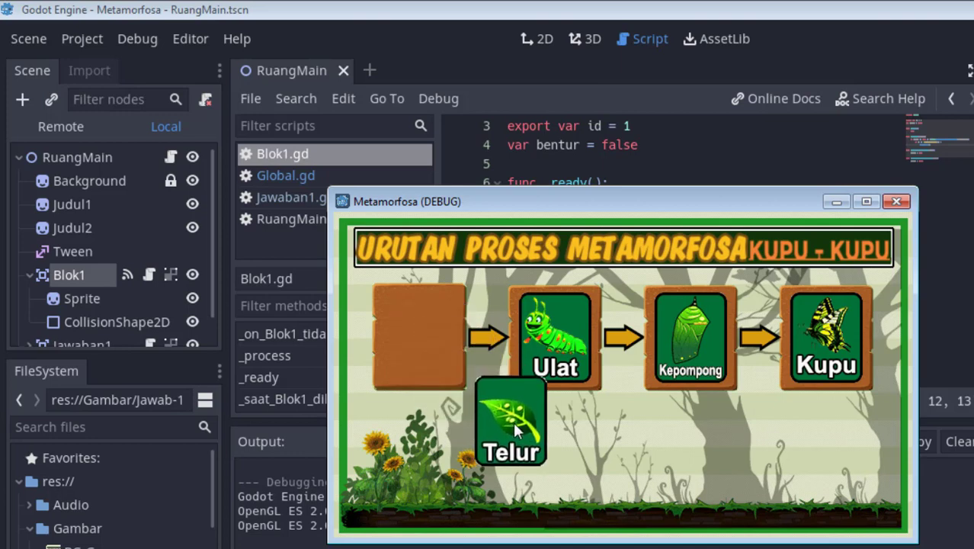
Close the running game and review the Global.gd and Blok1.gd scripts
left_click(897, 202)
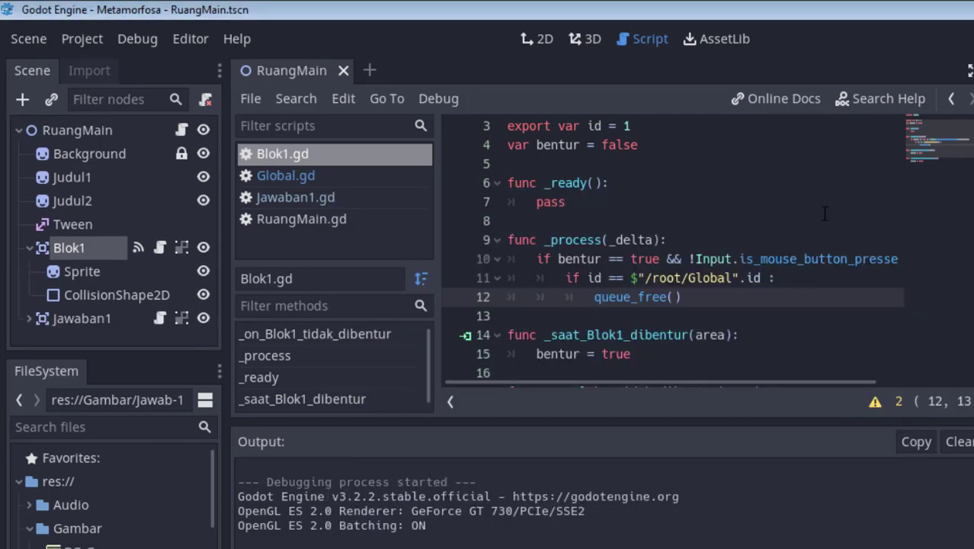
left_click(302, 177)
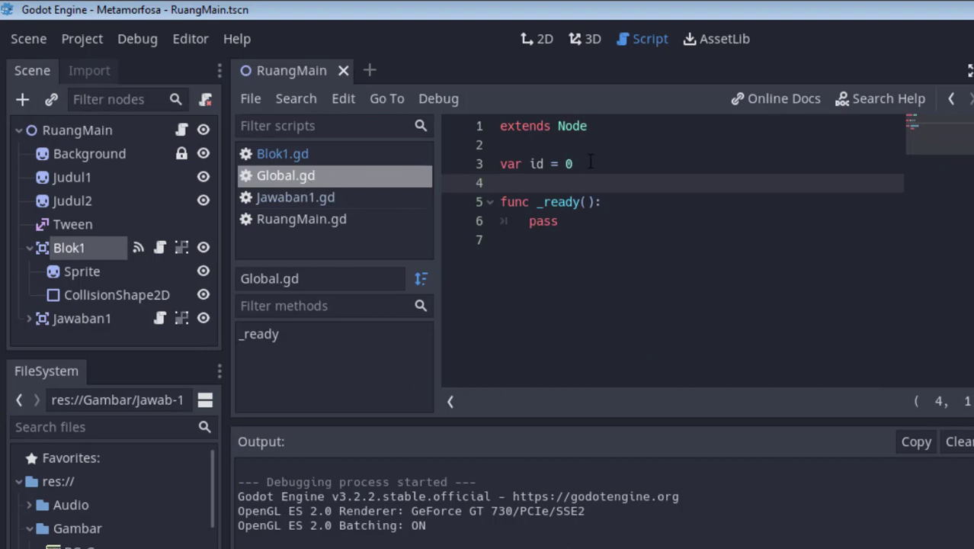
left_click(283, 156)
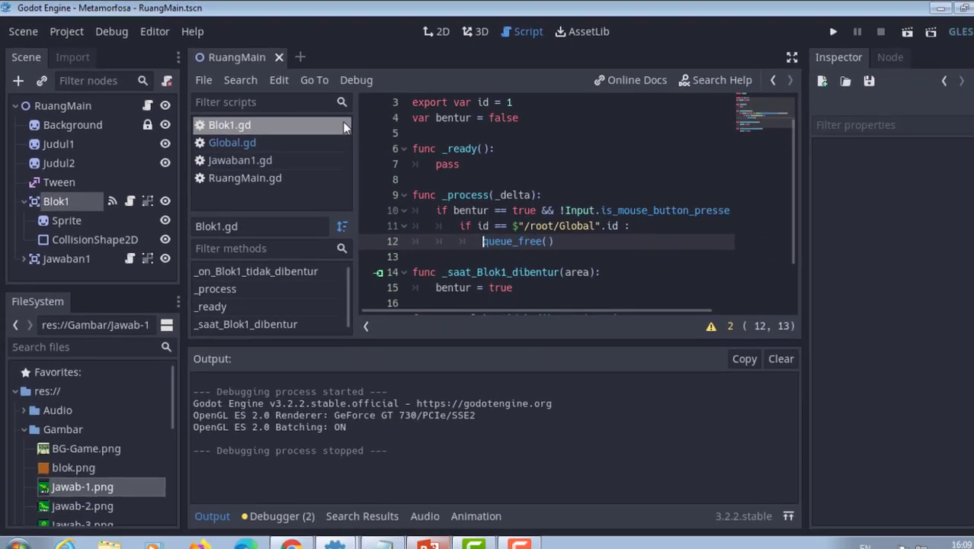
In the 2D scene, lower Blok1's Id to 0 in the Inspector
left_click(424, 31)
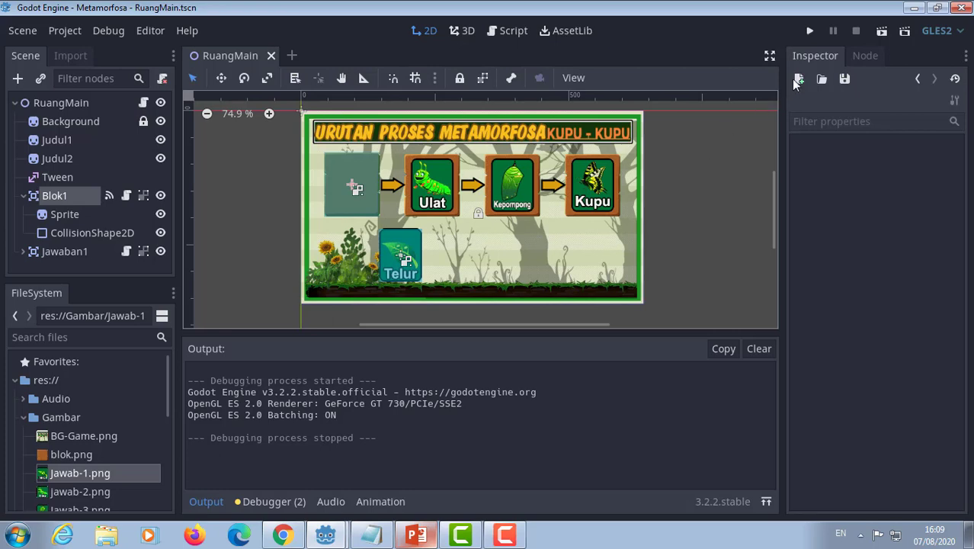
left_click(62, 195)
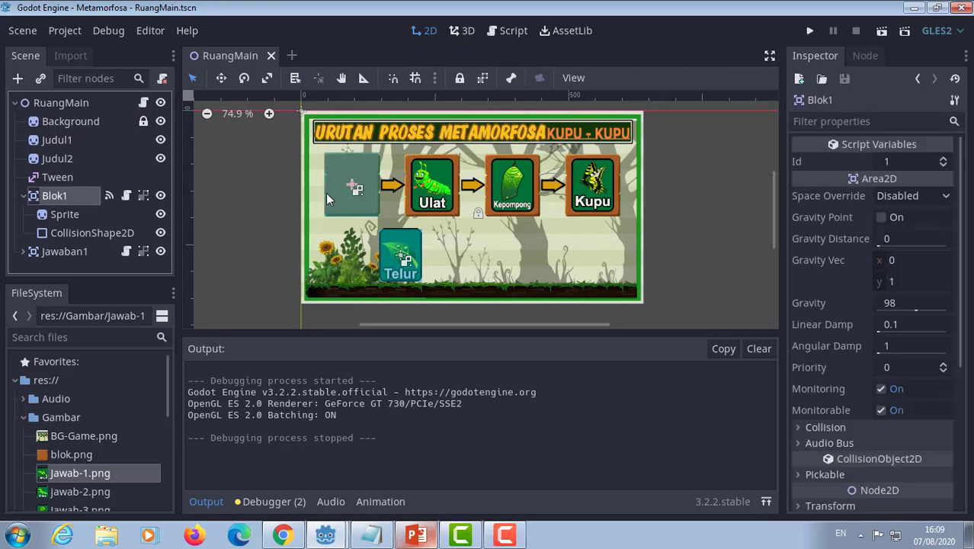
left_click(943, 166)
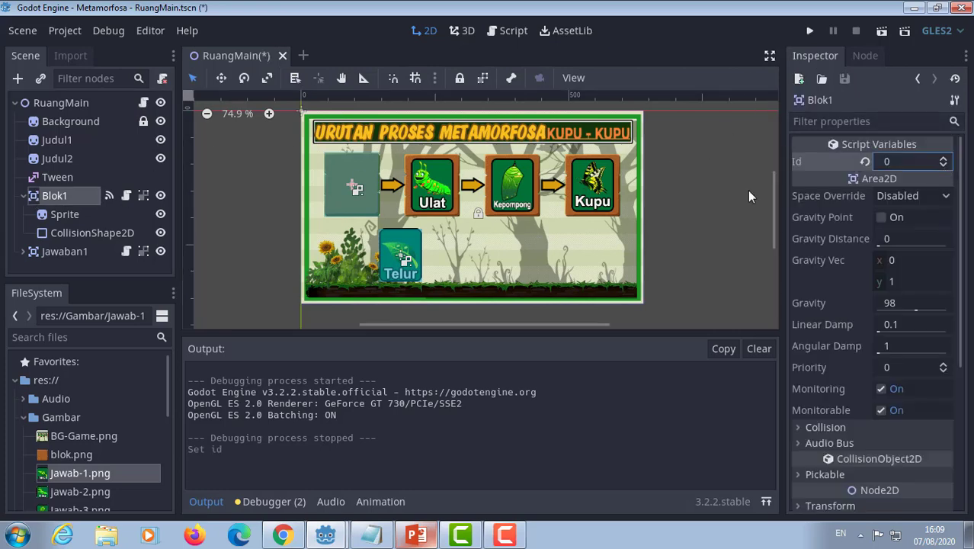
Test-run the game with Blok1 at Id 0, dropping the Telur card onto the first slot, then close it
left_click(810, 31)
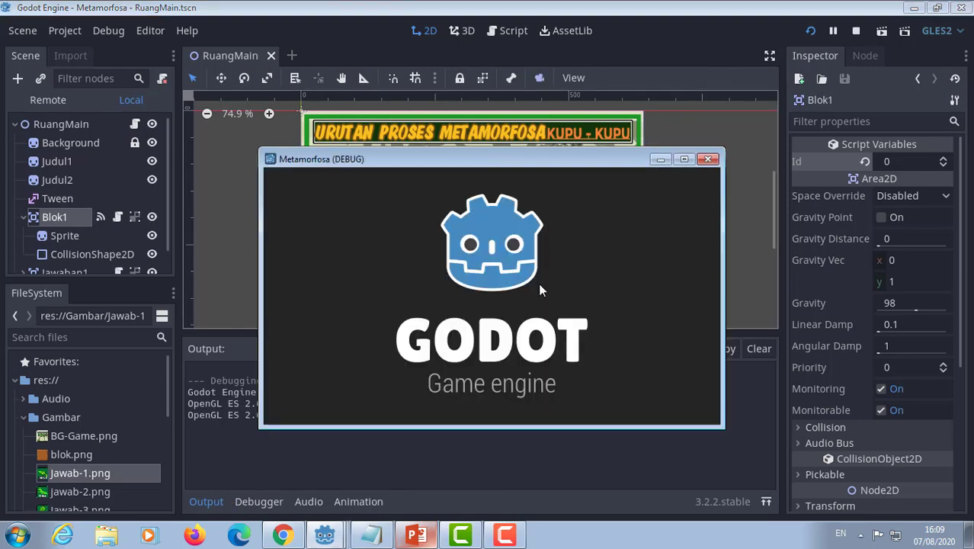
left_click_drag(387, 358, 358, 296)
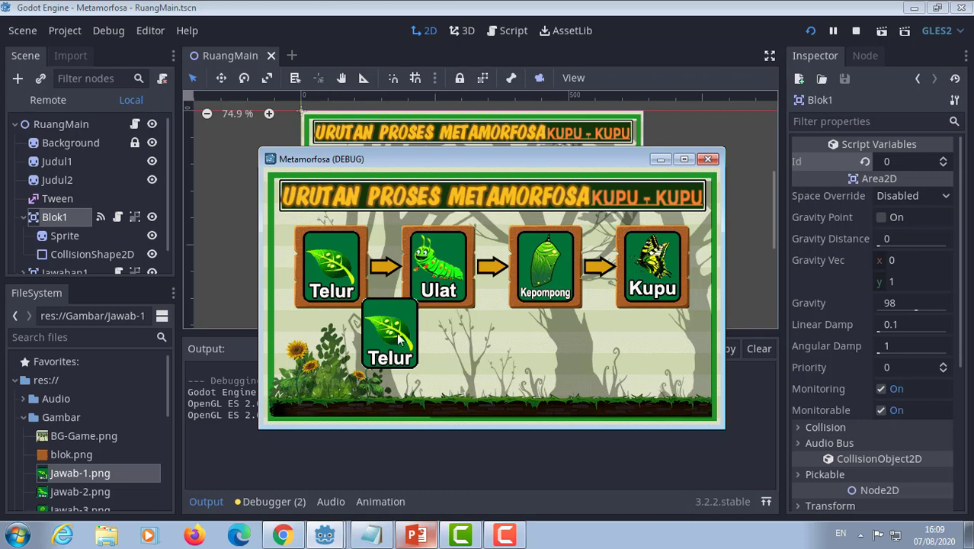
left_click_drag(397, 341, 389, 366)
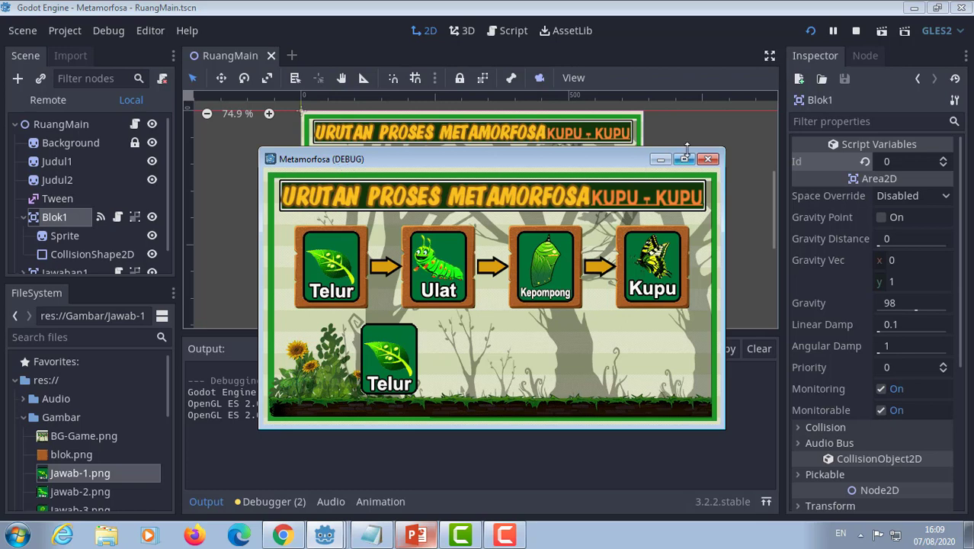
left_click(709, 158)
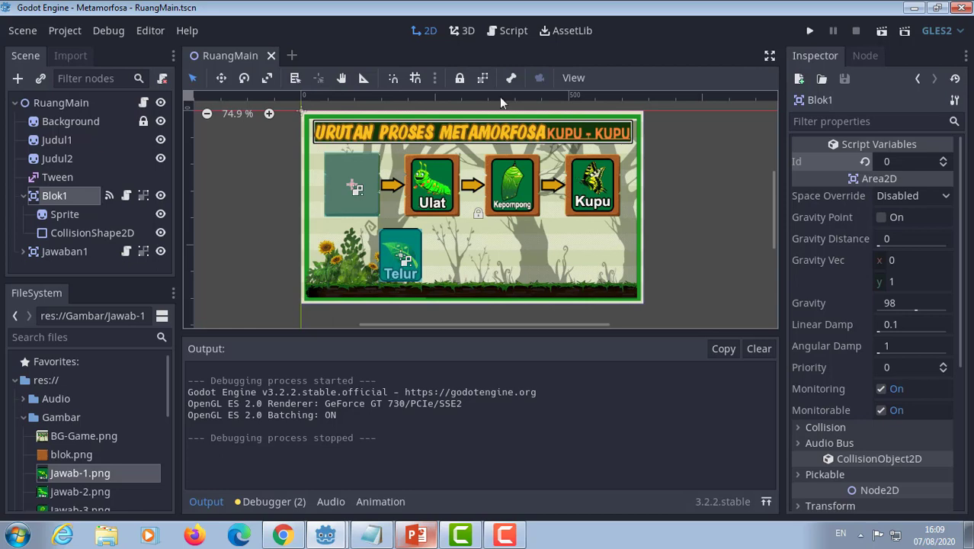
Open Jawaban1.gd and scroll to the drag = true line in _input
left_click(522, 31)
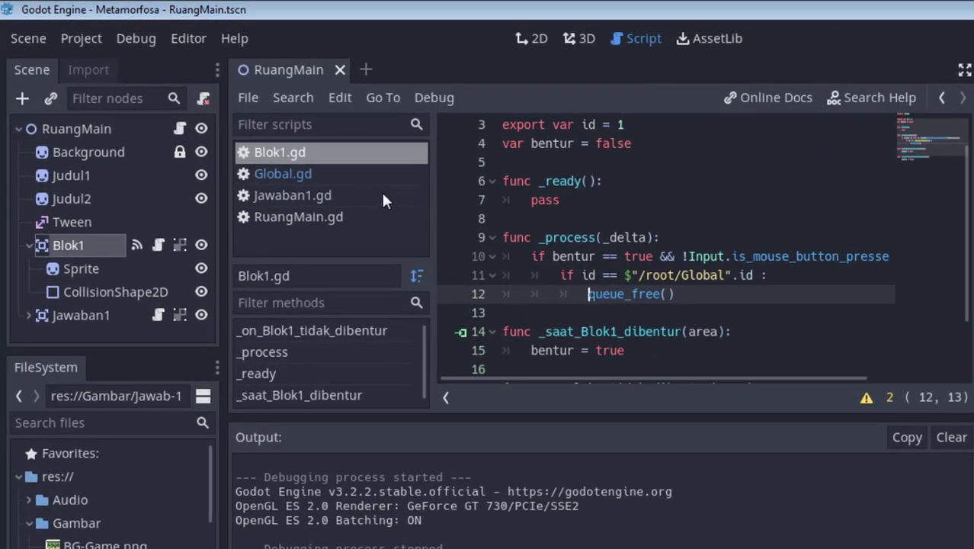
left_click(316, 197)
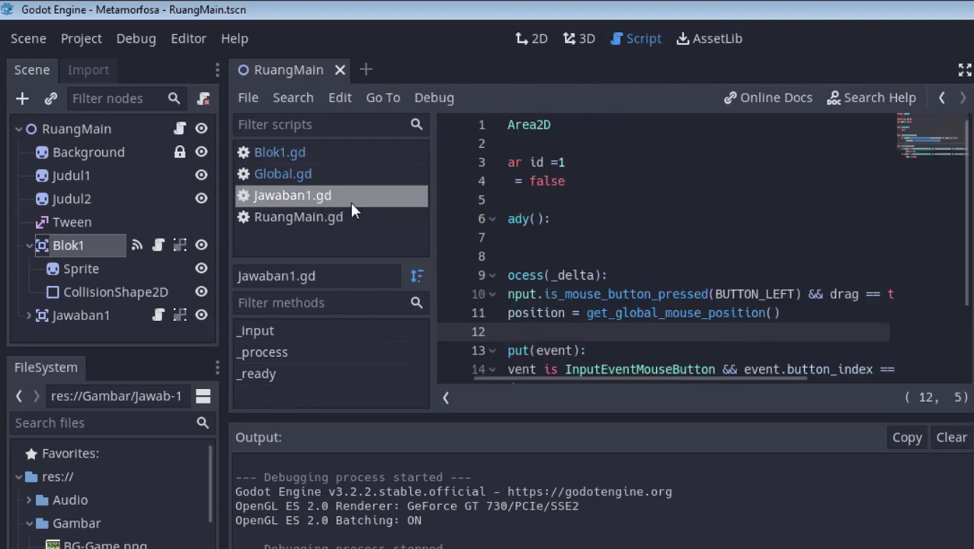
scroll(671, 244, "down", 1)
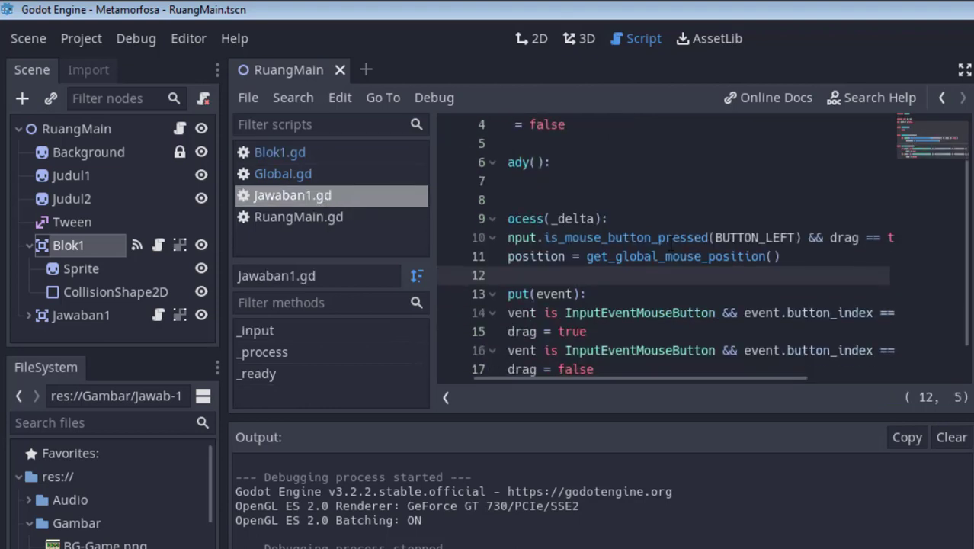
scroll(665, 273, "down", 1)
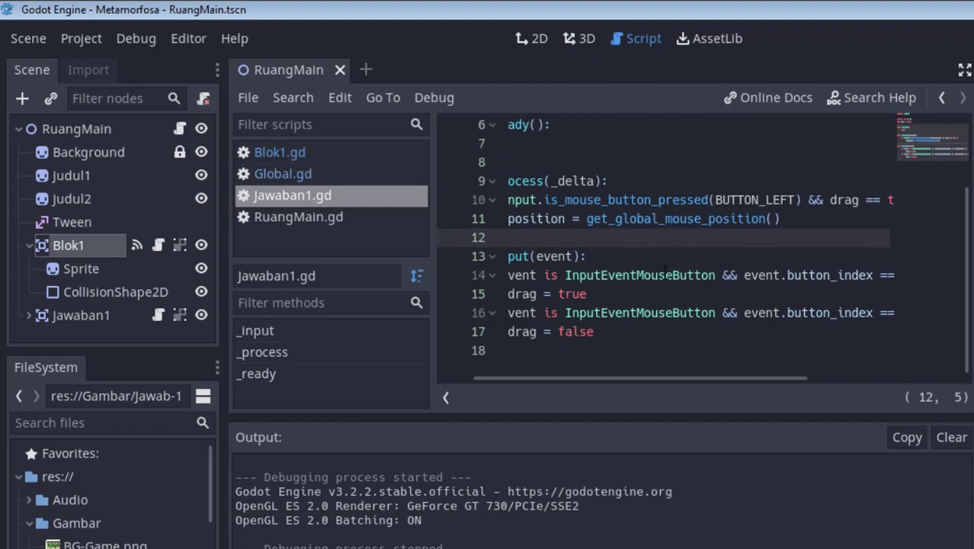
scroll(665, 269, "up", 2)
scroll(666, 268, "down", 2)
scroll(649, 377, "left", 1)
scroll(615, 389, "left", 2)
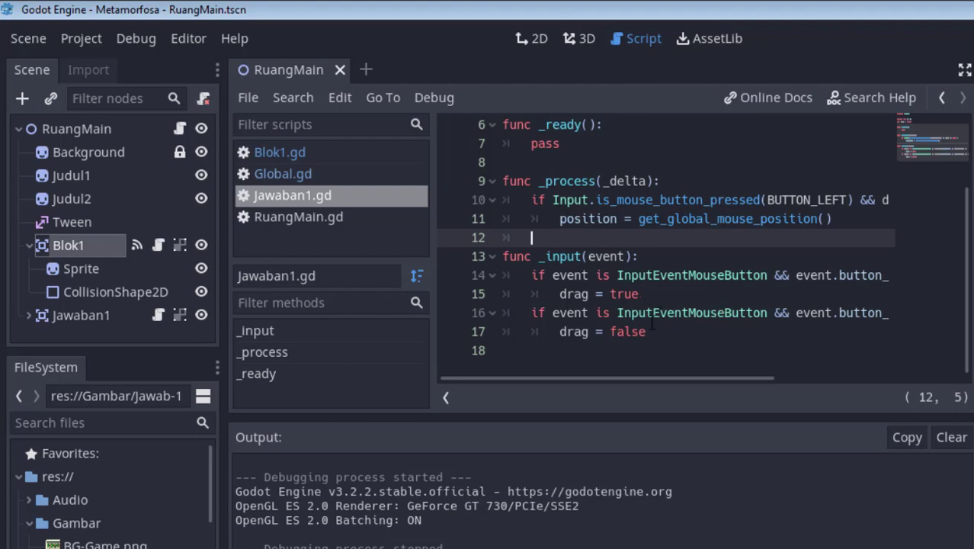
Add '$"/root/Global".id = id' on a new line after drag = true
left_click(663, 289)
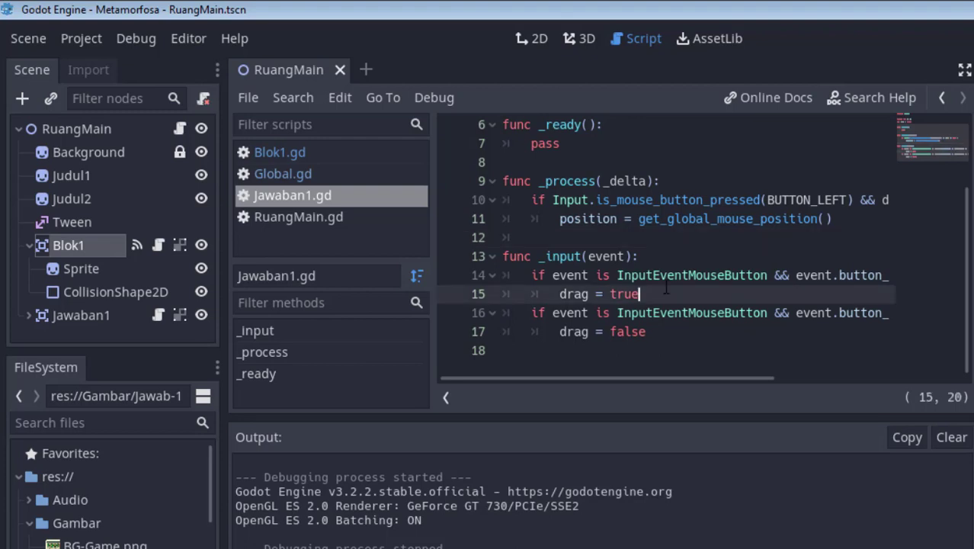
key("Return")
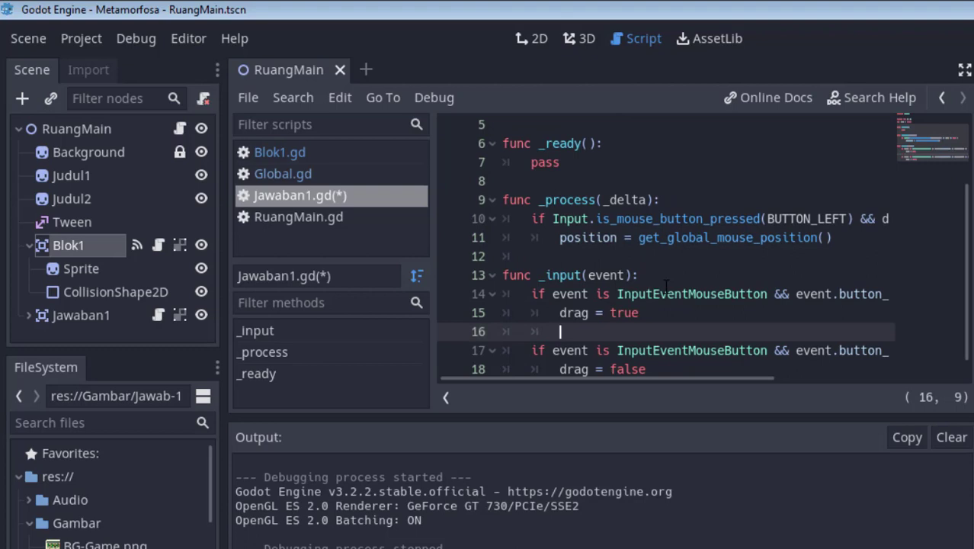
type("$")
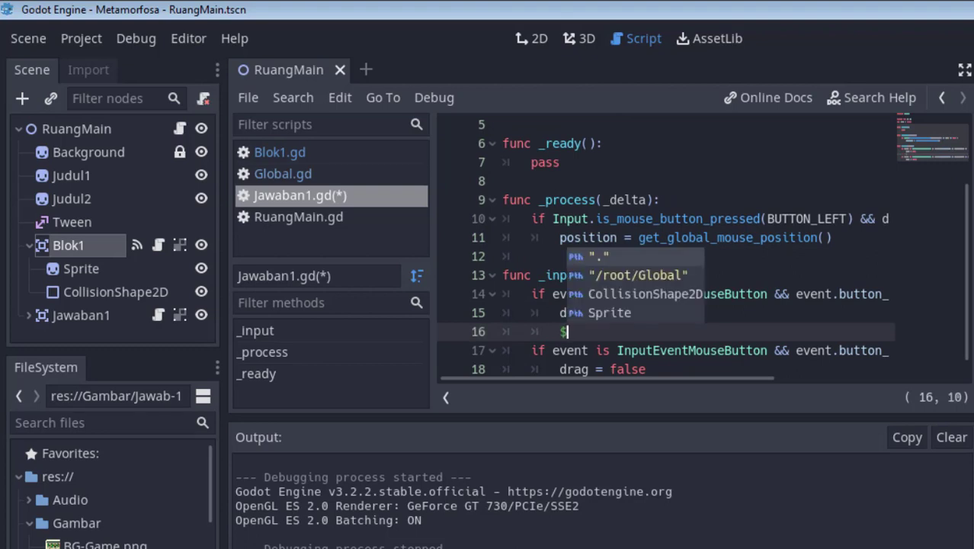
left_click(648, 275)
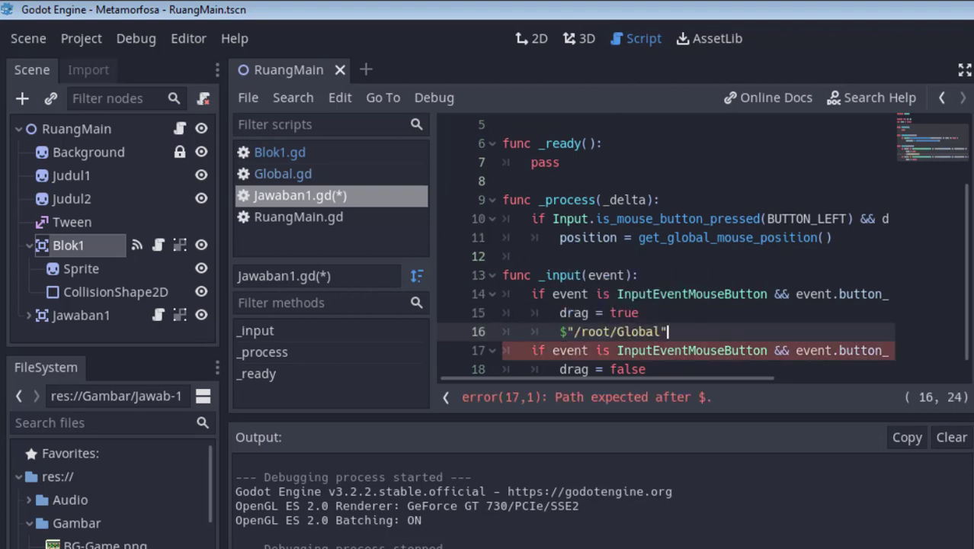
type(".id = ")
type("id")
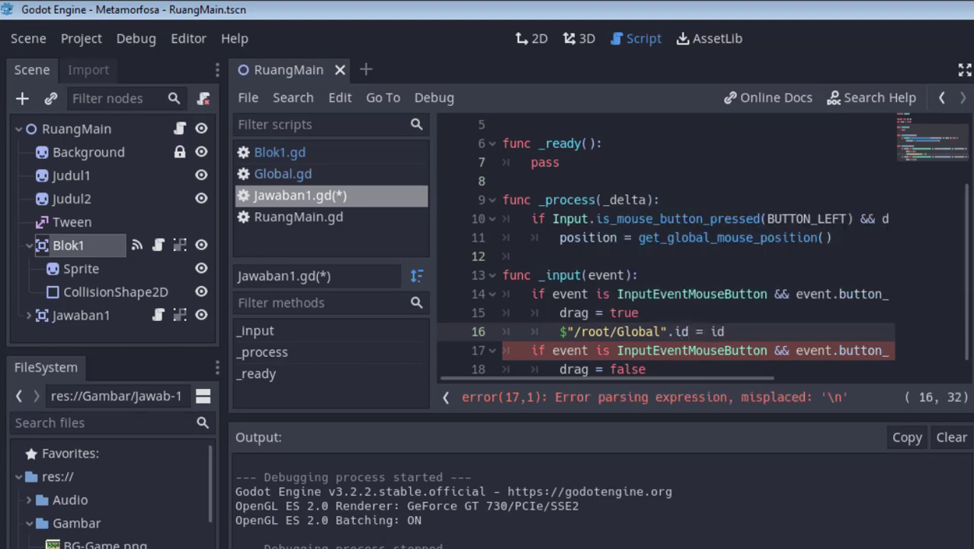
key("Return")
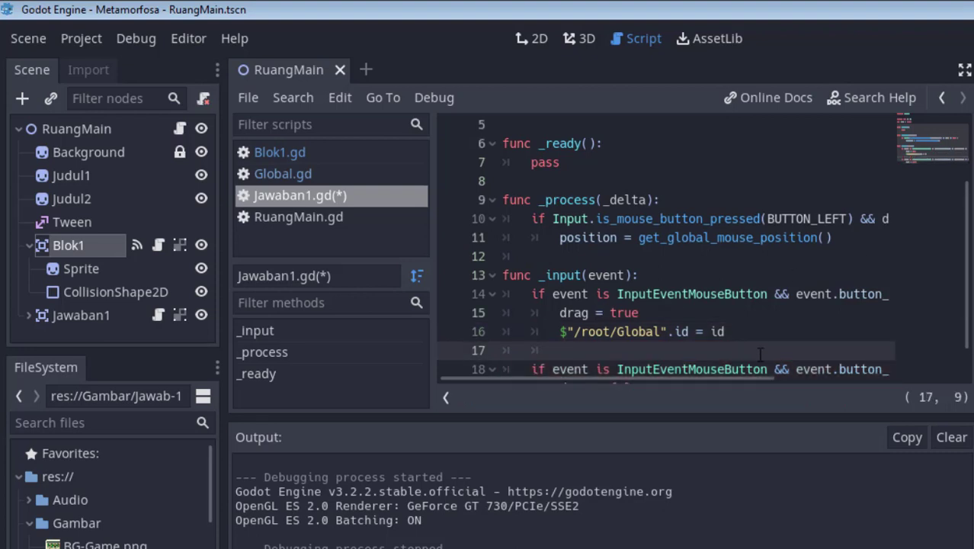
scroll(761, 353, "up", 2)
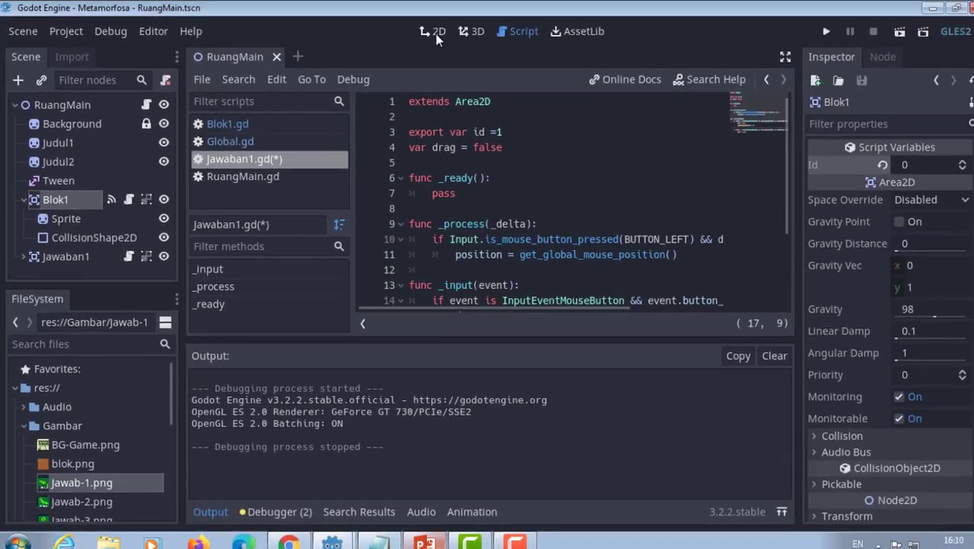
Set Blok1's Id and the Telur card Jawaban1's Id both to 1 in the Inspector
left_click(426, 33)
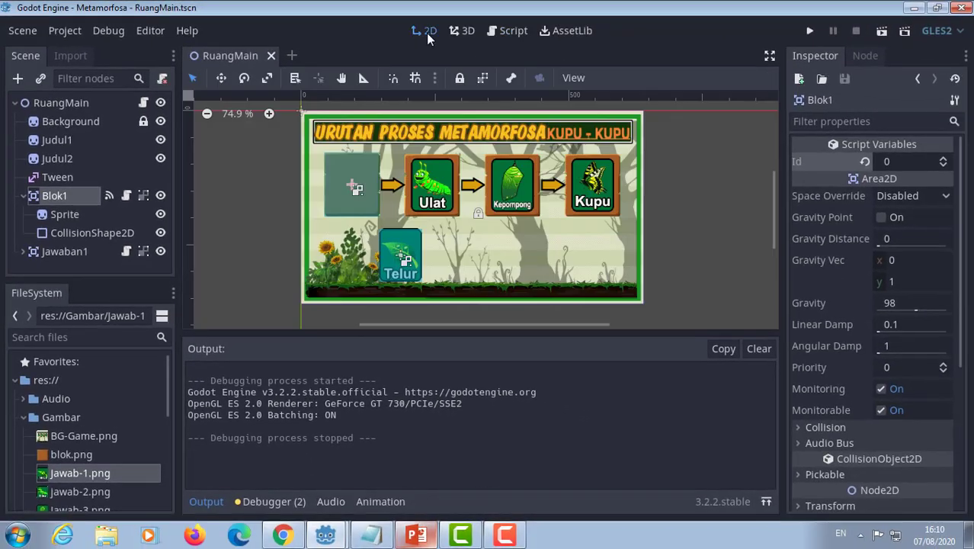
left_click(942, 159)
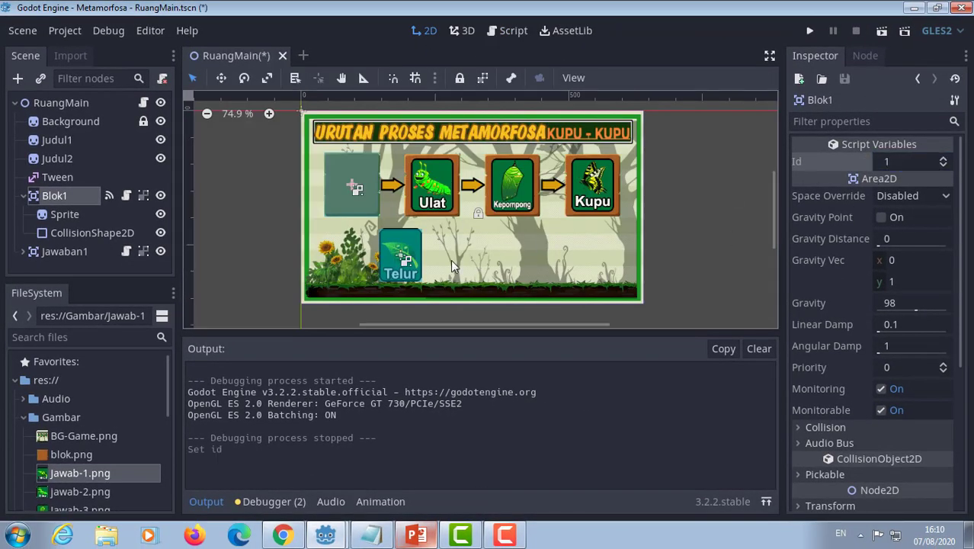
left_click(404, 255)
left_click(353, 176)
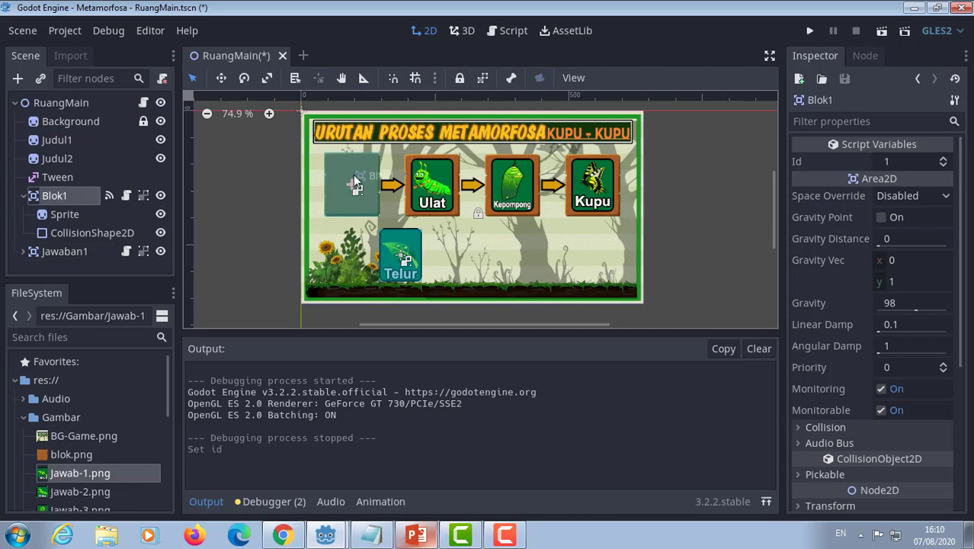
left_click_drag(402, 252, 400, 255)
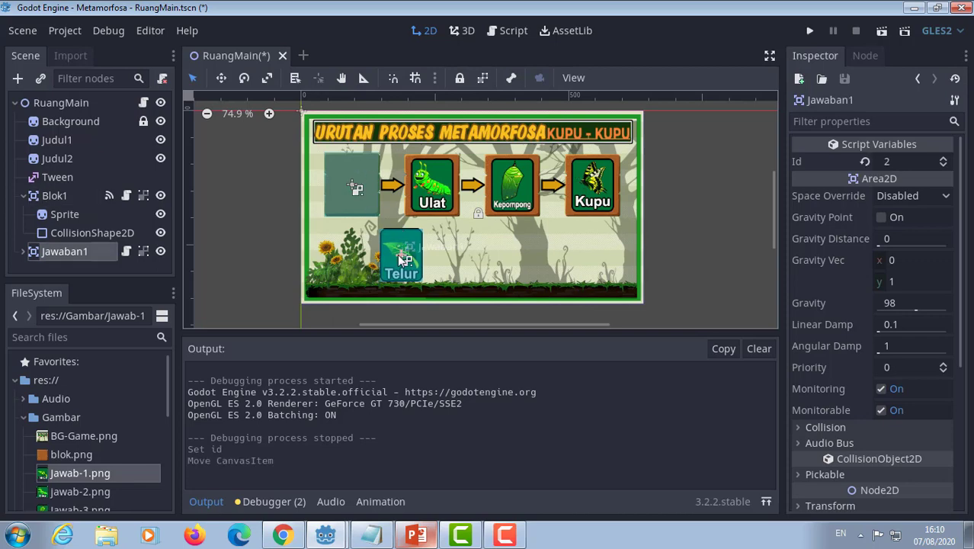
left_click(943, 164)
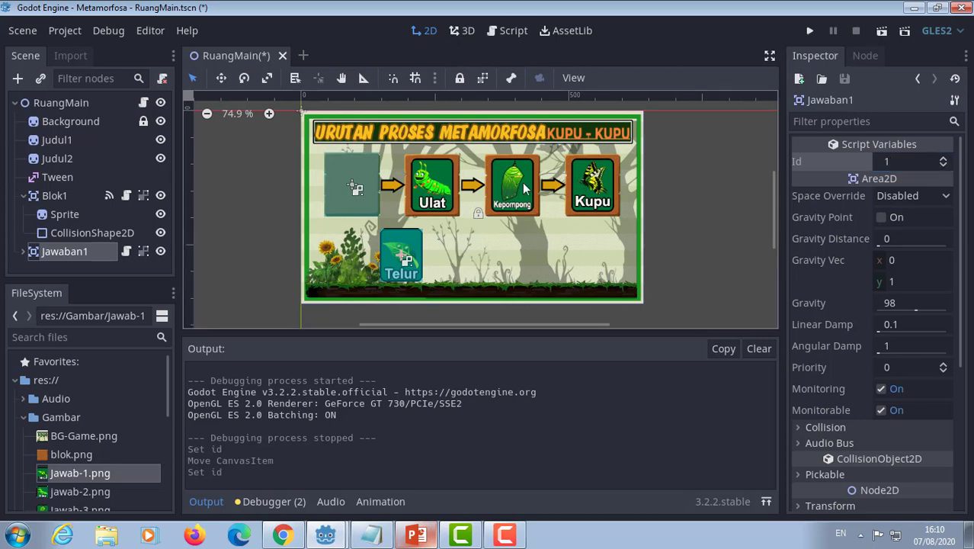
left_click(812, 30)
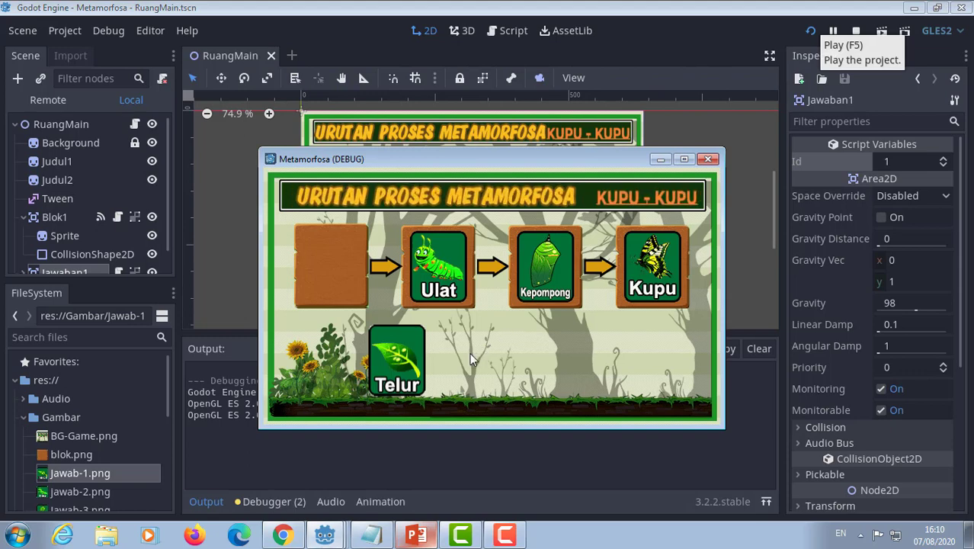
left_click_drag(402, 359, 349, 287)
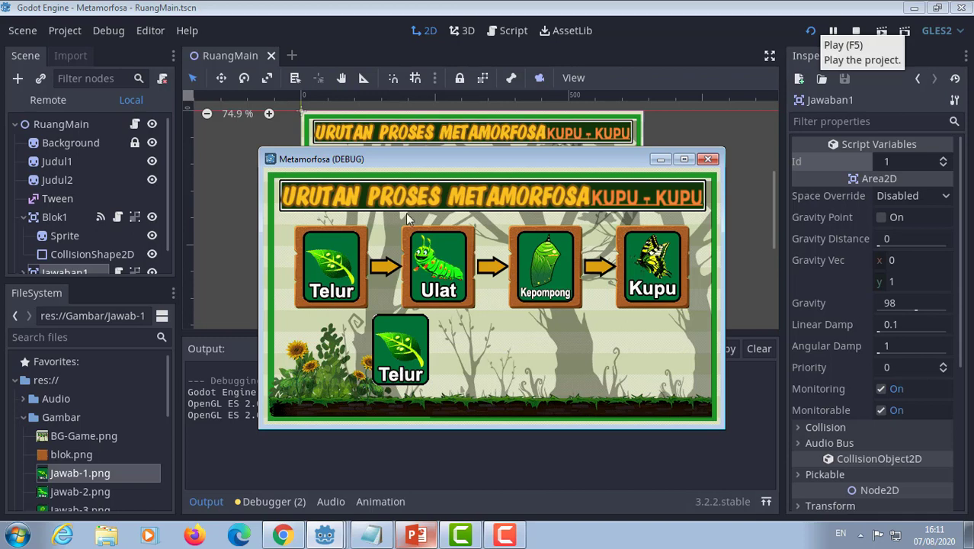
left_click(708, 160)
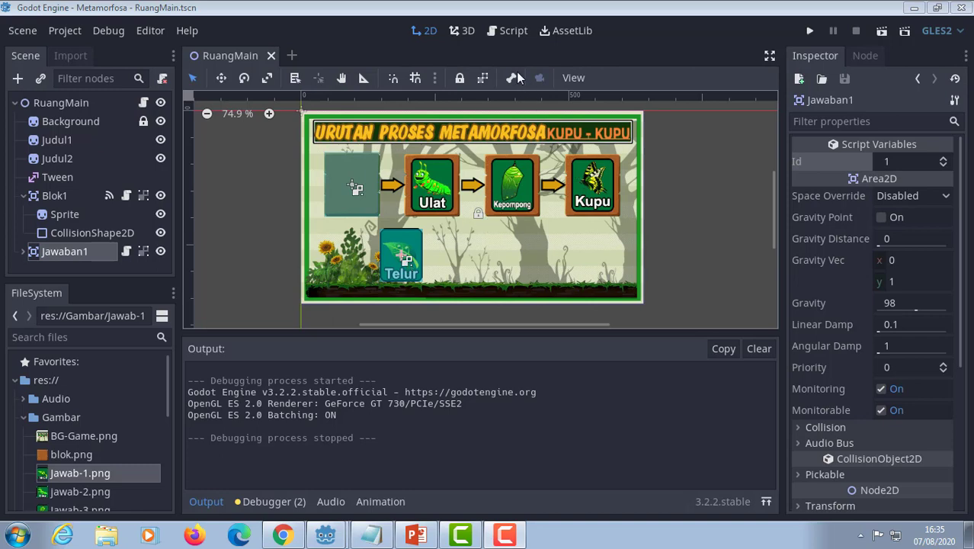
In Blok1.gd, add a condition checking that the /root/Global id equals 1
left_click(509, 32)
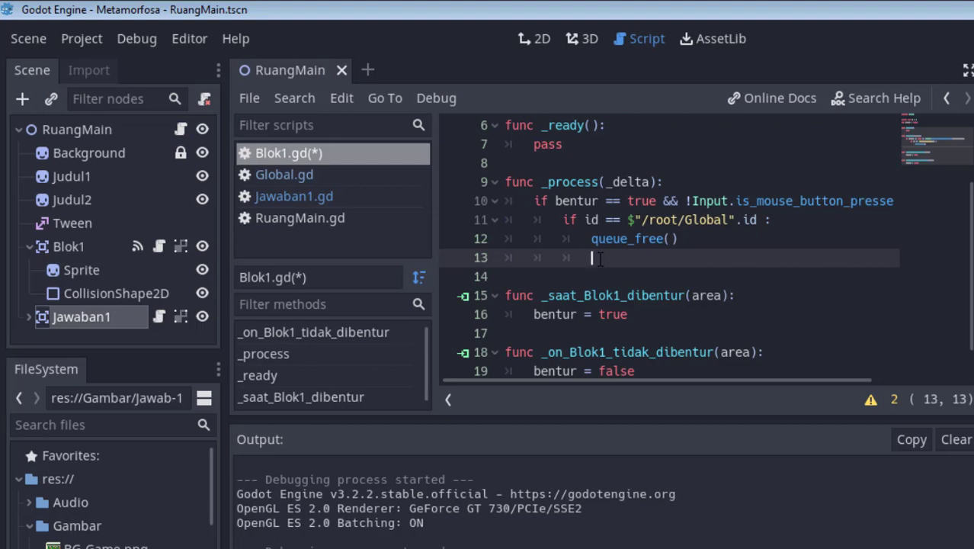
type("if")
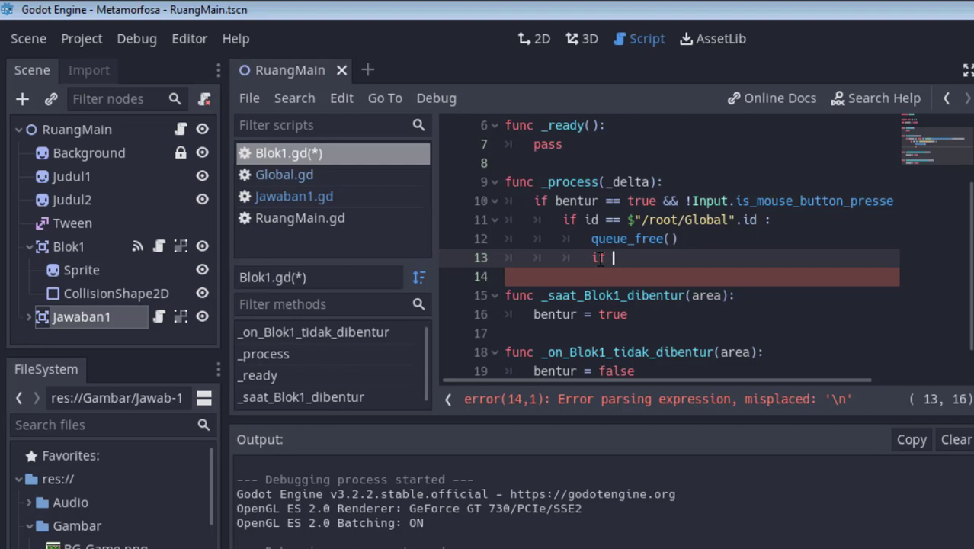
type("$")
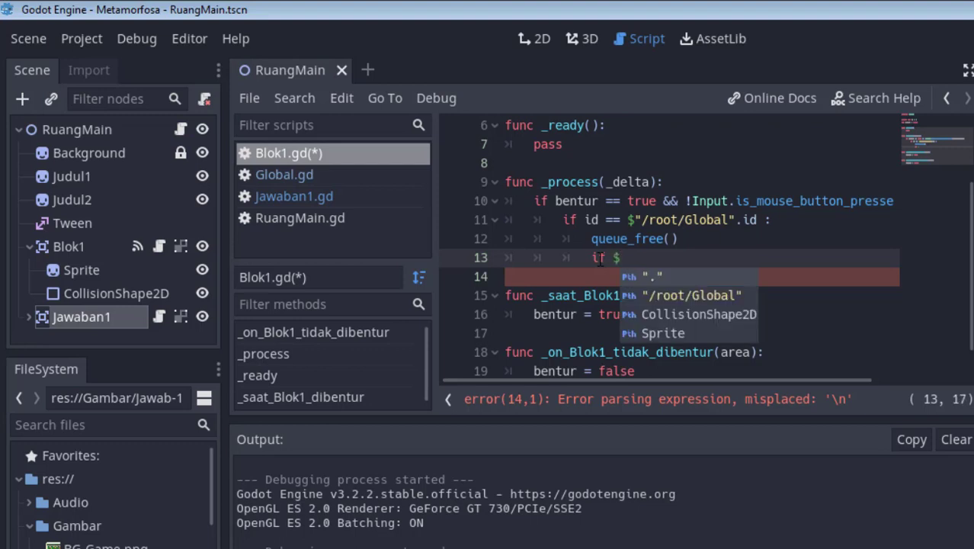
key("Down")
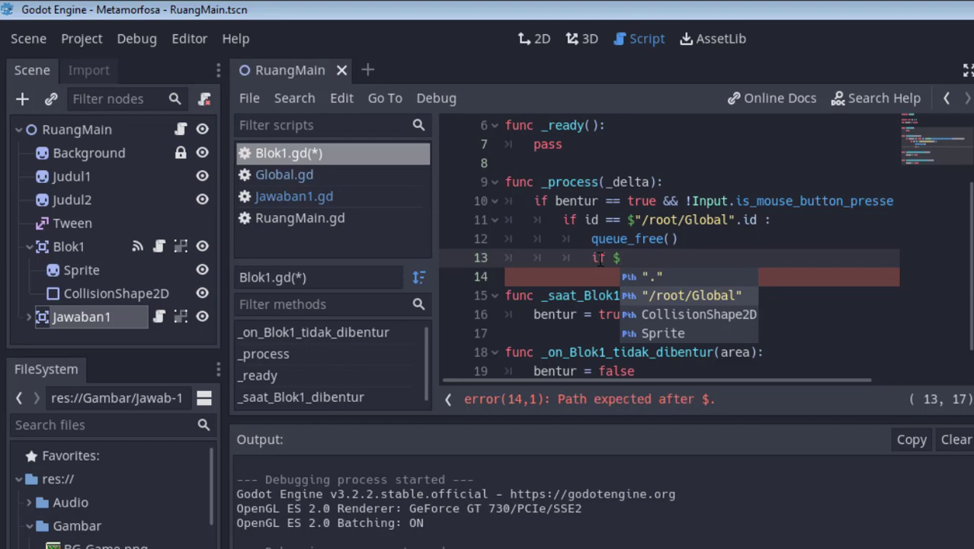
key("Return")
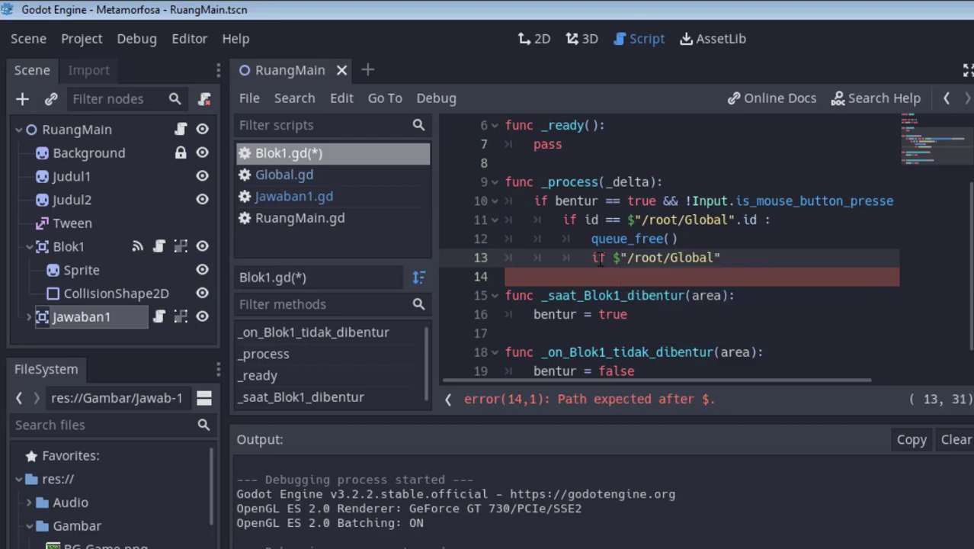
type(".id ")
type("== 1")
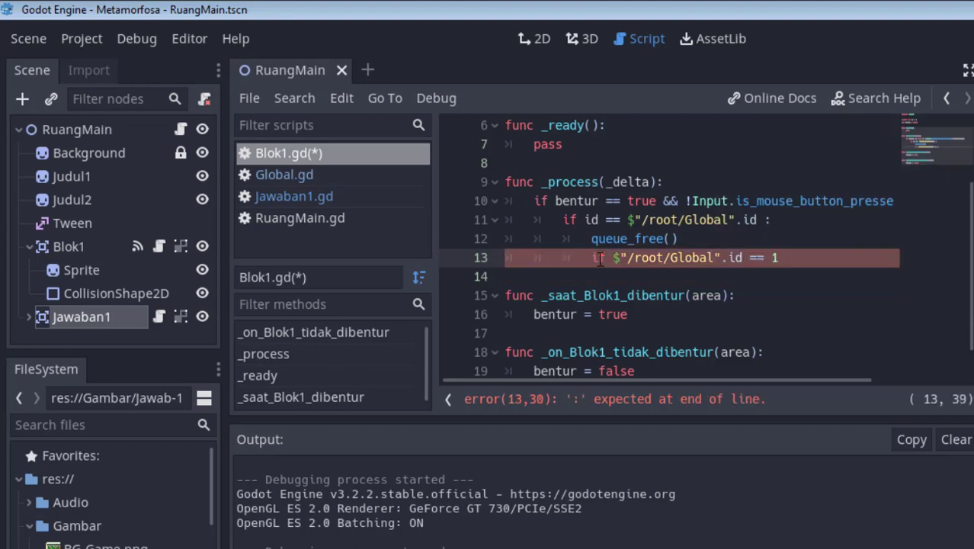
type(" :")
key("Return")
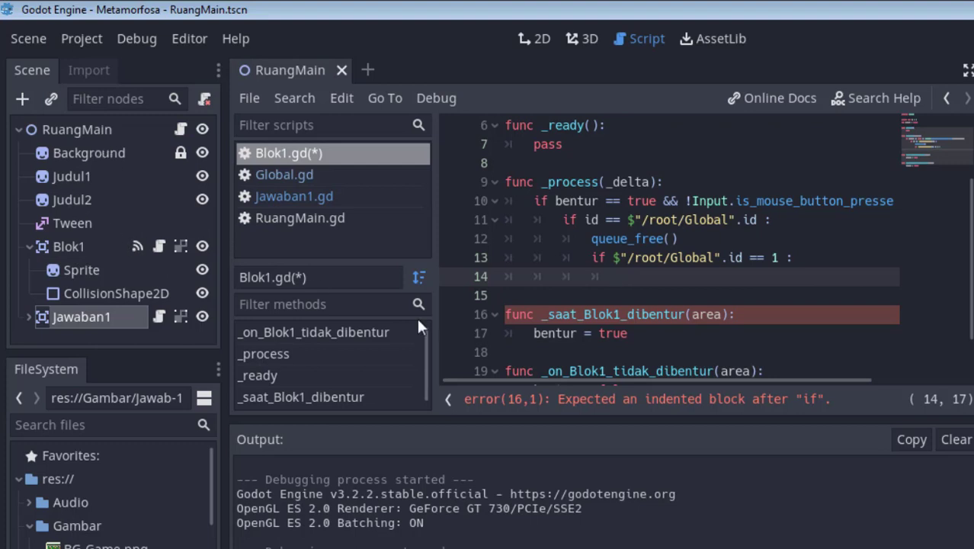
Inside that condition, write $"../Jawaban1".queue_free() to remove the Jawaban1 card
type("$")
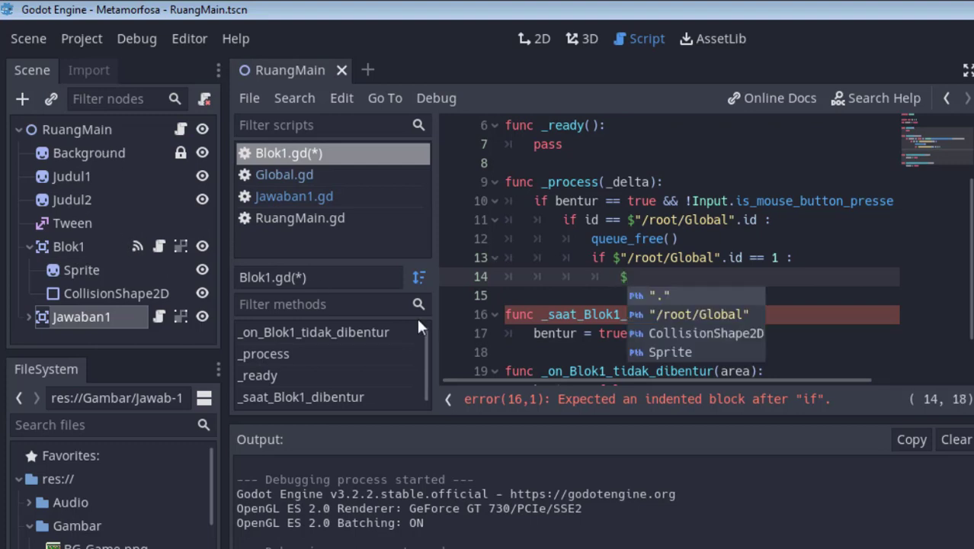
key("Return")
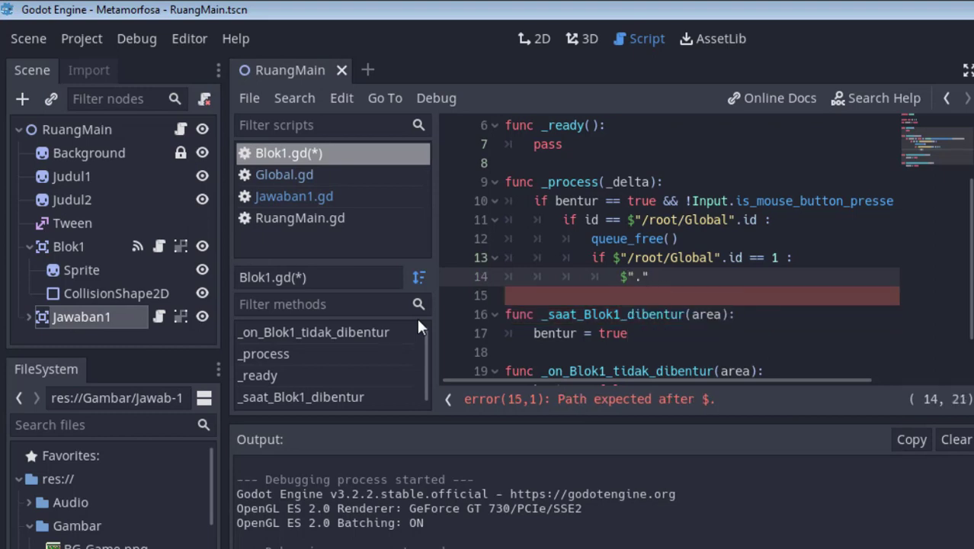
key("Left")
type("./")
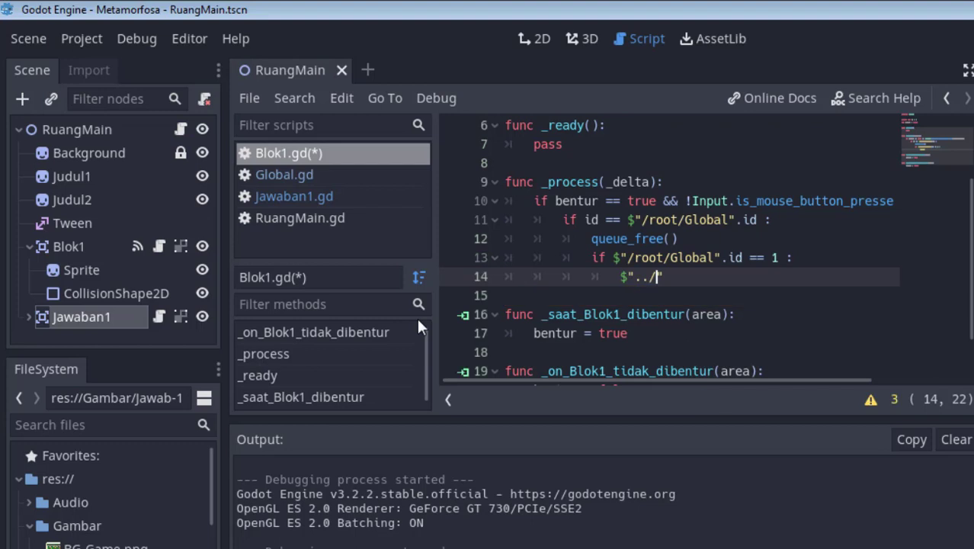
type("Jawa")
type("ban")
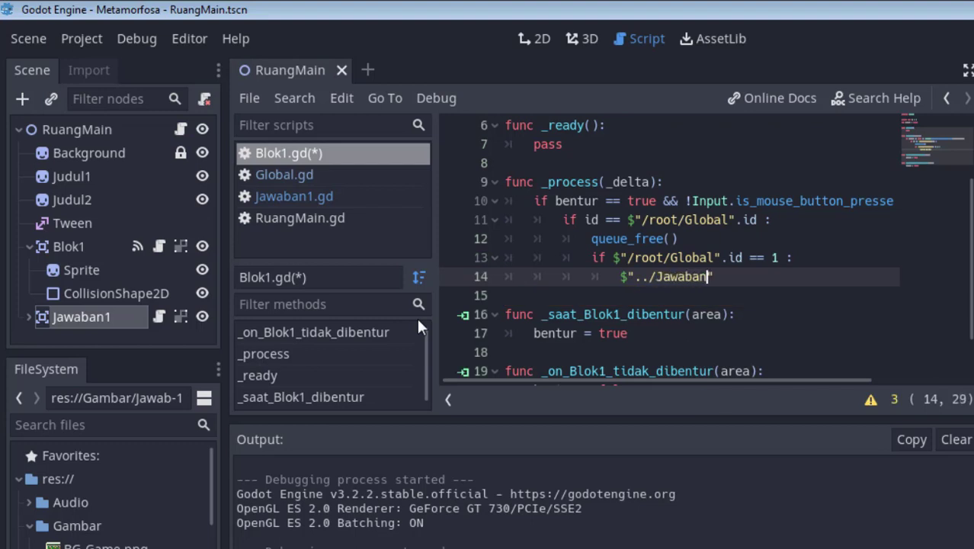
type("1")
type("\".")
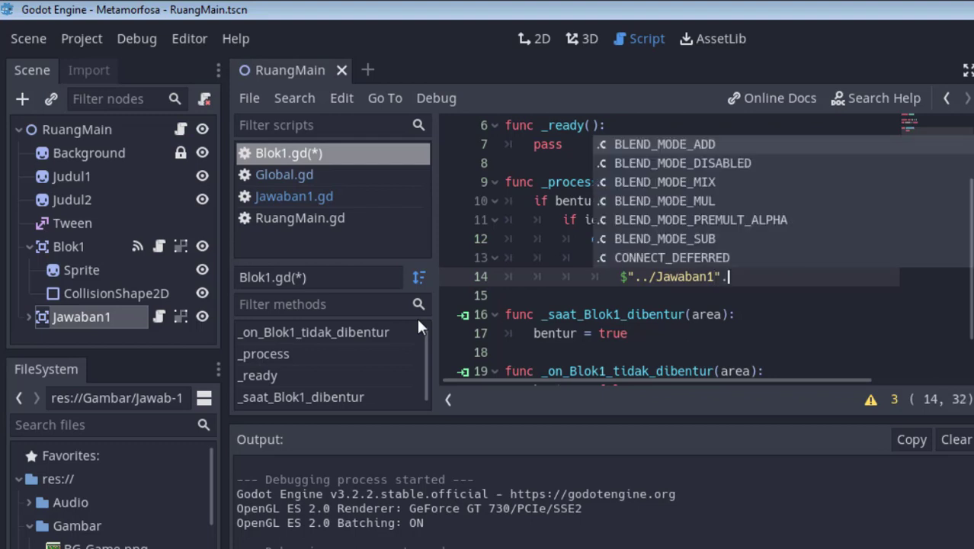
type("quee")
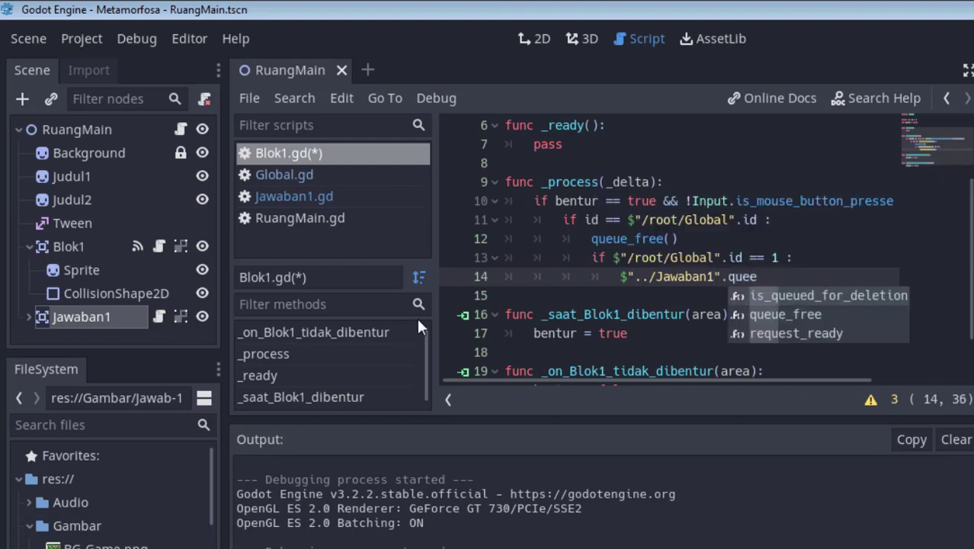
key("Down")
key("Return")
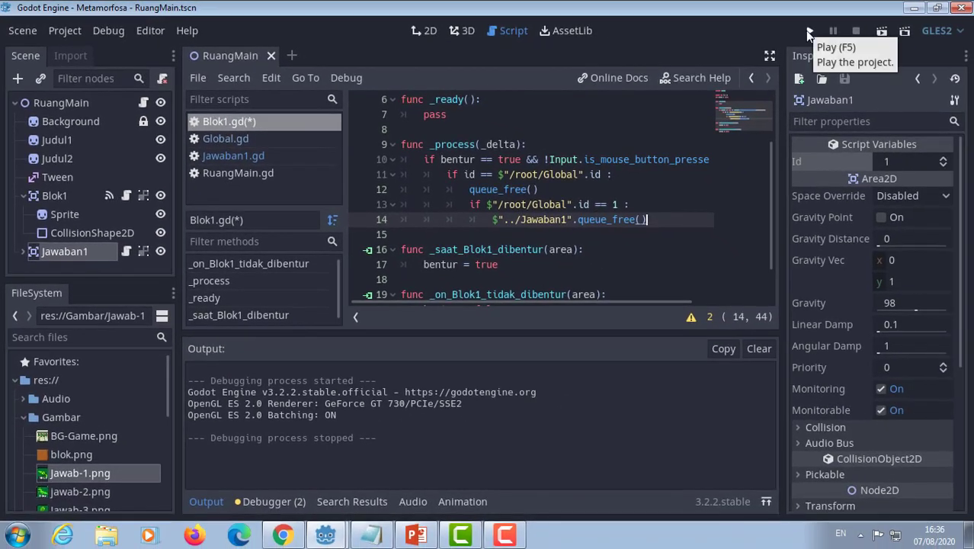
Test-run the game, drop the Telur card onto the first block, then close the game
left_click(808, 32)
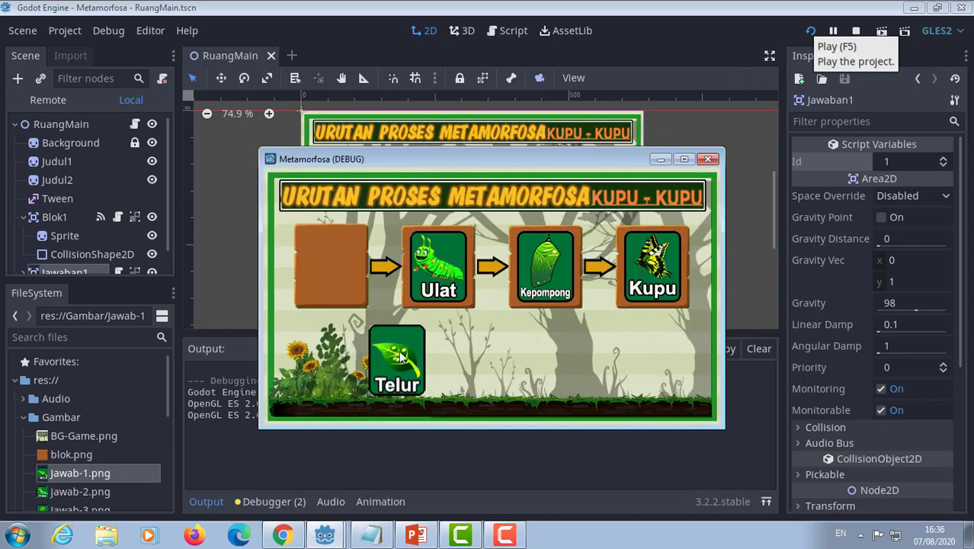
mouse_move(397, 363)
left_mouse_down()
mouse_move(394, 321)
mouse_move(335, 281)
left_mouse_up()
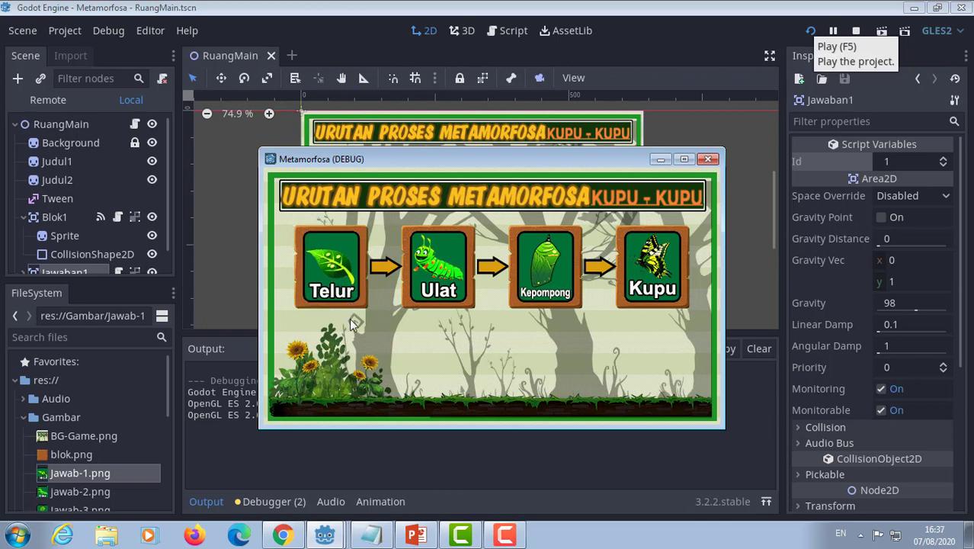
left_click(709, 158)
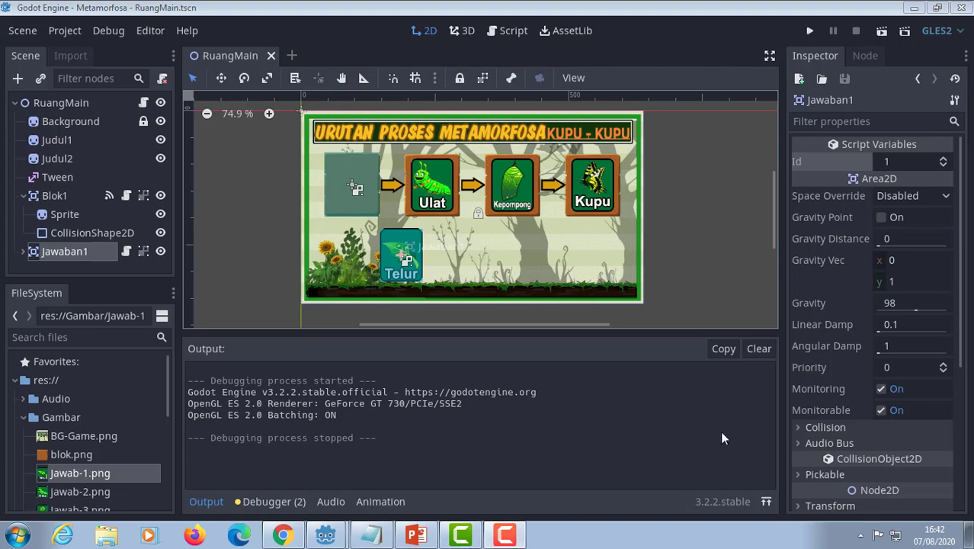
Raise Jawaban1's Id to 2, compare it with Blok1's Id, and run the game
left_click(943, 159)
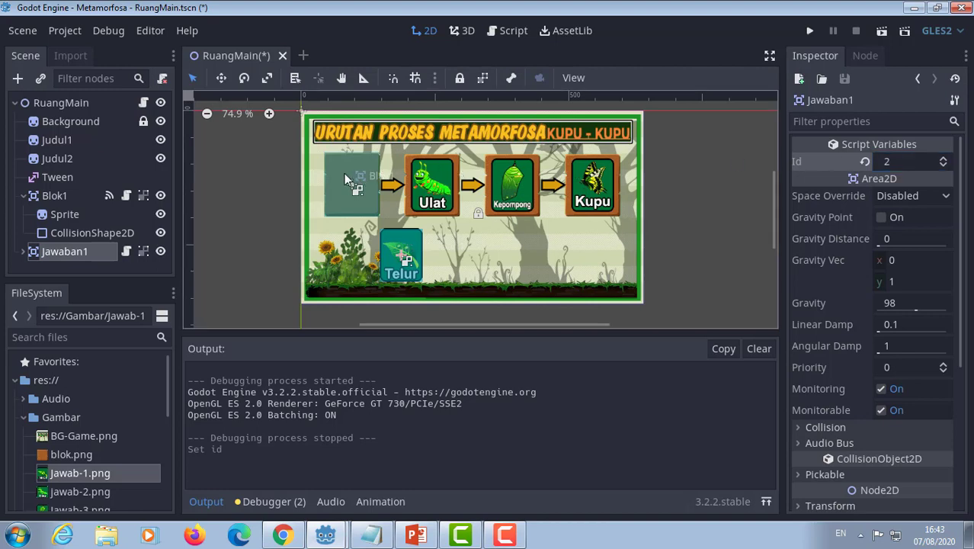
left_click(343, 172)
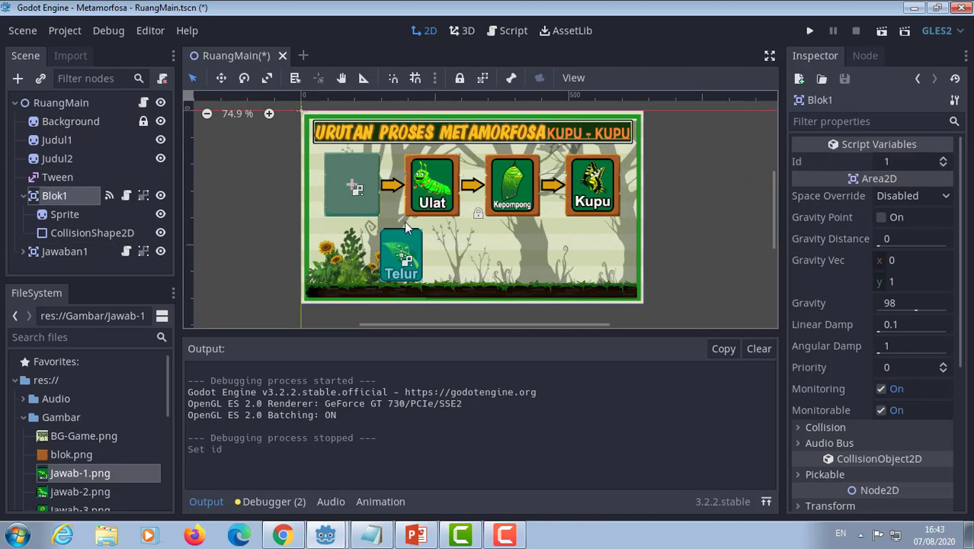
left_click(810, 31)
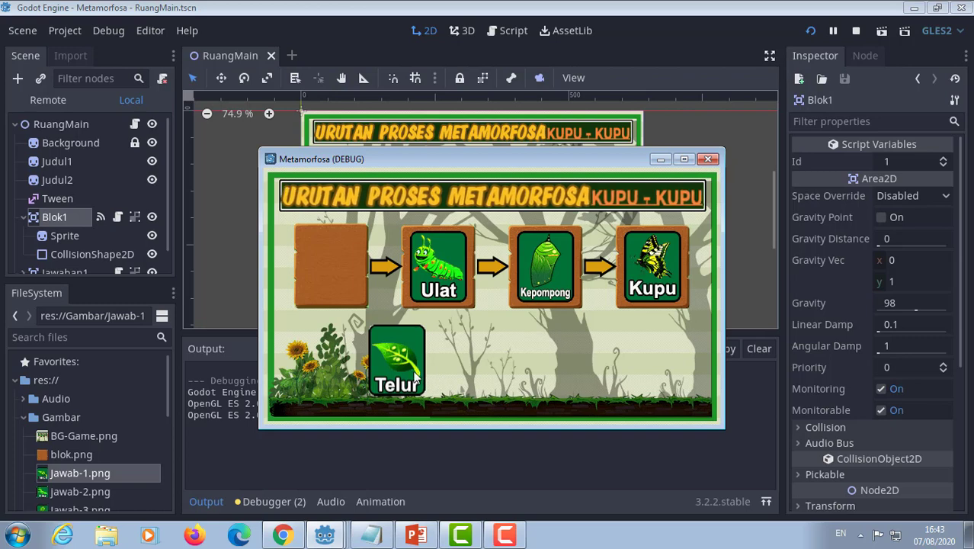
Repeatedly drag Telur into the first block, see it not stay, then close the game
mouse_move(397, 363)
left_mouse_down()
mouse_move(413, 374)
mouse_move(334, 271)
left_mouse_up()
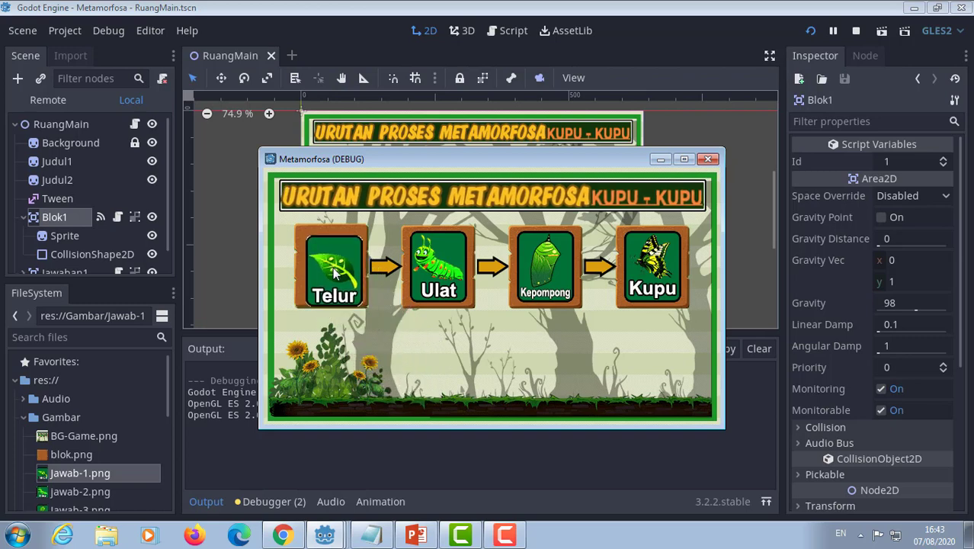
mouse_move(334, 271)
left_mouse_down()
mouse_move(414, 341)
mouse_move(330, 267)
mouse_move(410, 367)
left_mouse_up()
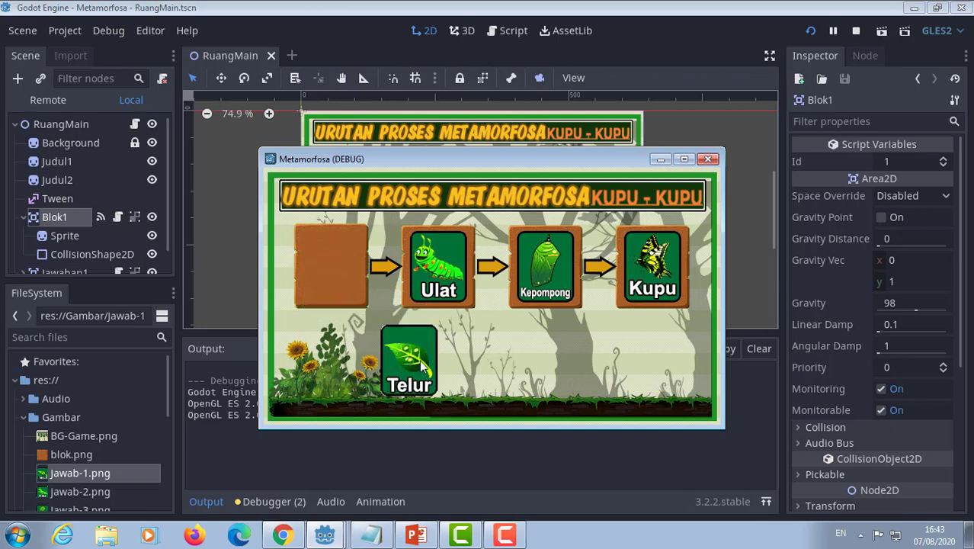
left_click_drag(425, 366, 404, 357)
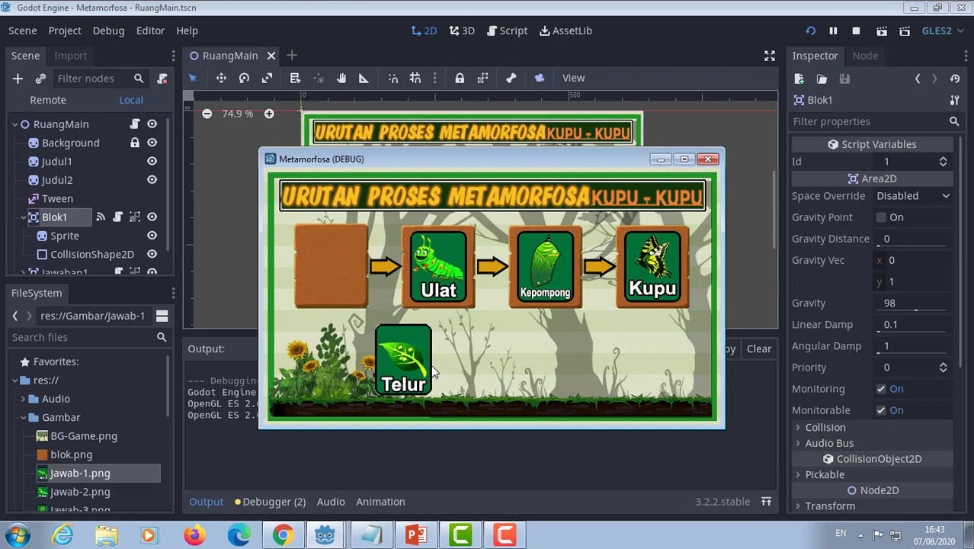
mouse_move(431, 370)
left_mouse_down()
mouse_move(352, 271)
mouse_move(408, 372)
mouse_move(387, 355)
mouse_move(394, 369)
left_mouse_up()
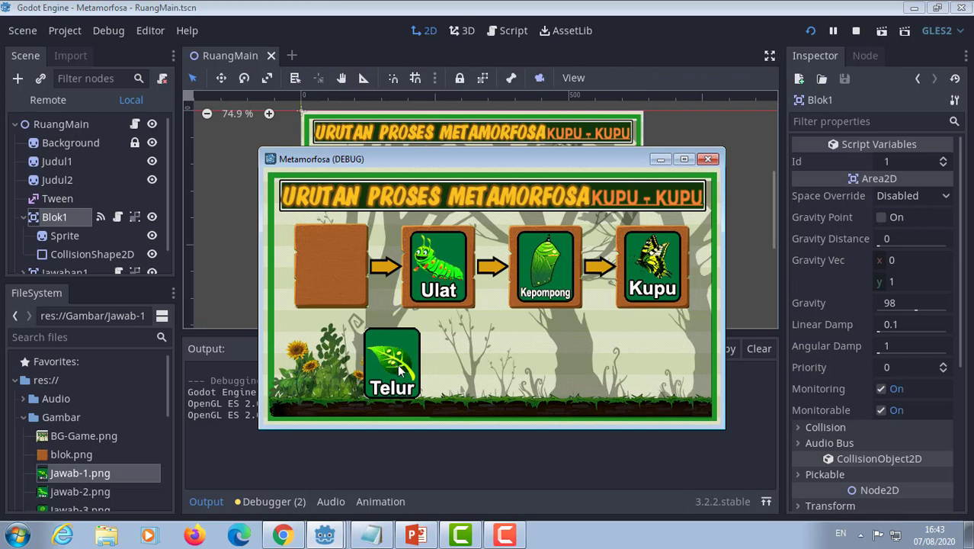
left_click_drag(394, 377, 395, 376)
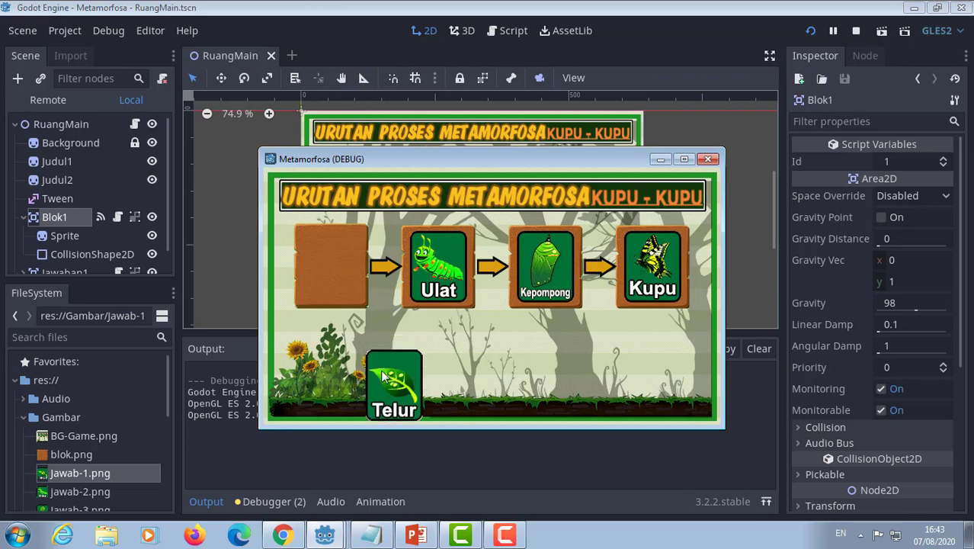
mouse_move(397, 391)
left_mouse_down()
mouse_move(334, 276)
mouse_move(381, 371)
left_mouse_up()
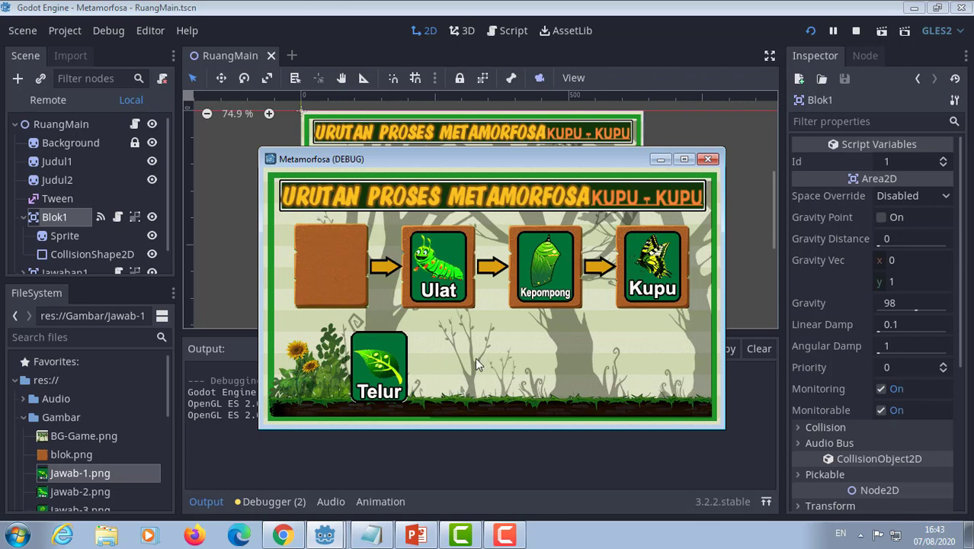
left_click(709, 160)
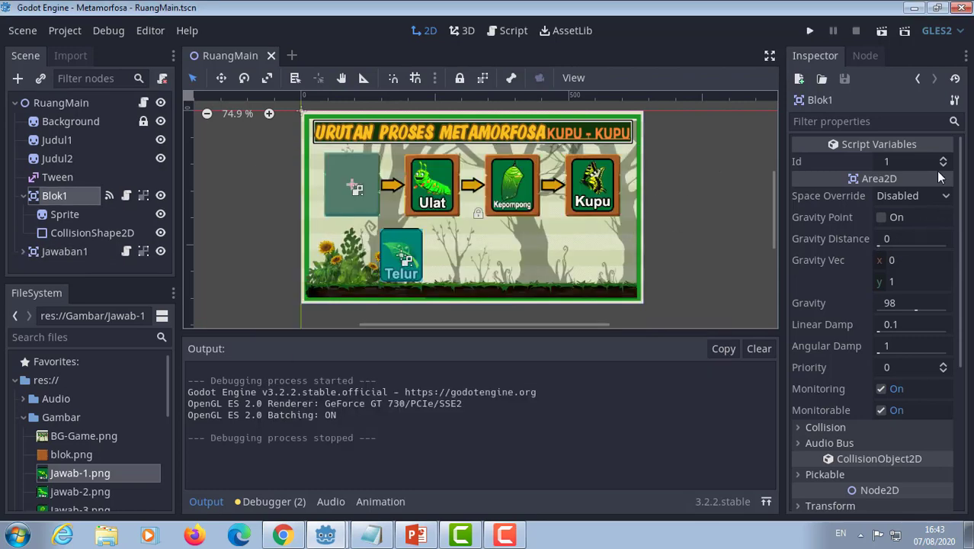
Reset Jawaban1's Id to 1, rerun, and confirm Telur snaps into the first block
left_click(408, 249)
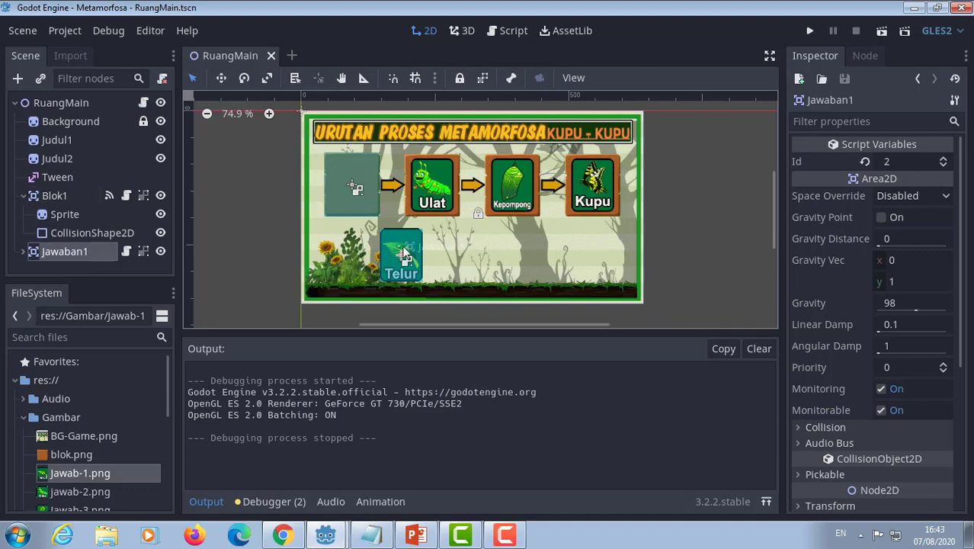
left_click(943, 165)
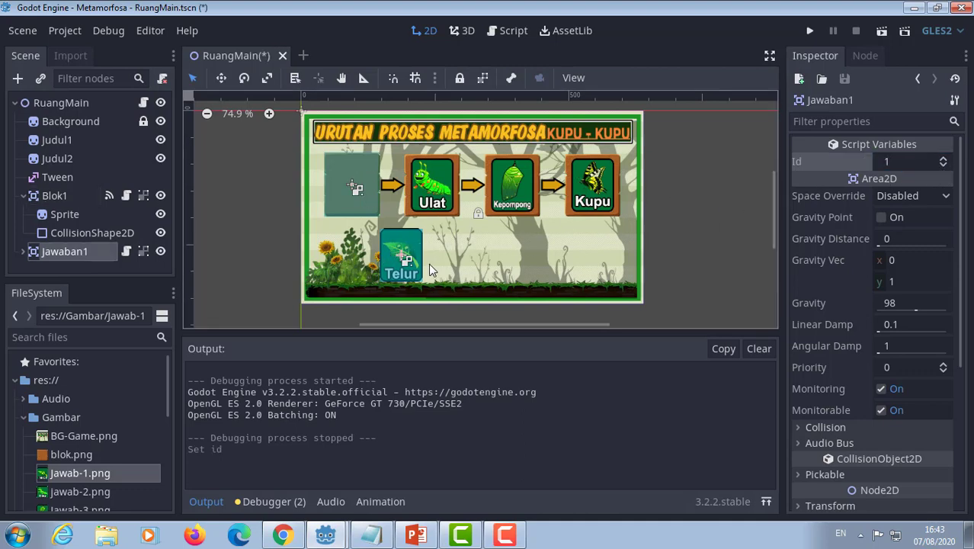
left_click(809, 30)
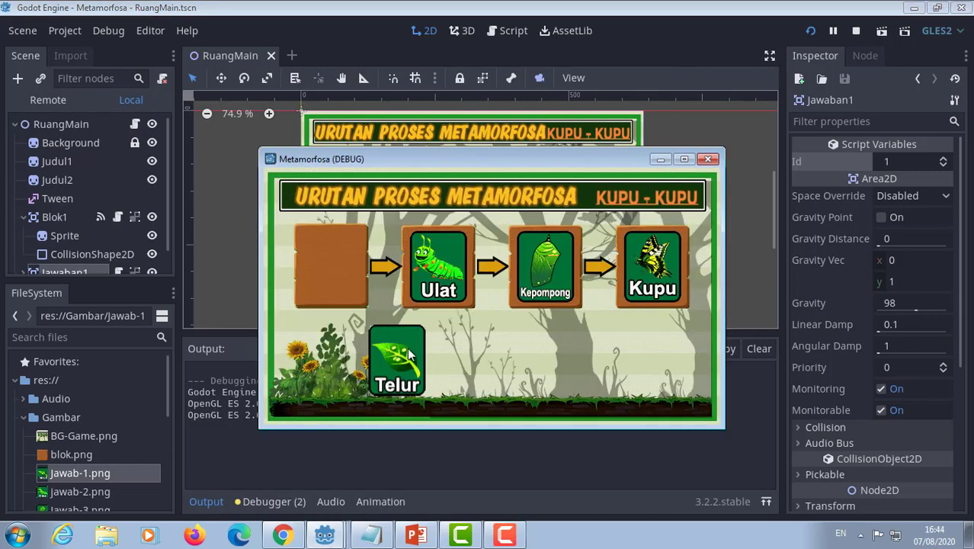
left_click_drag(404, 335, 362, 286)
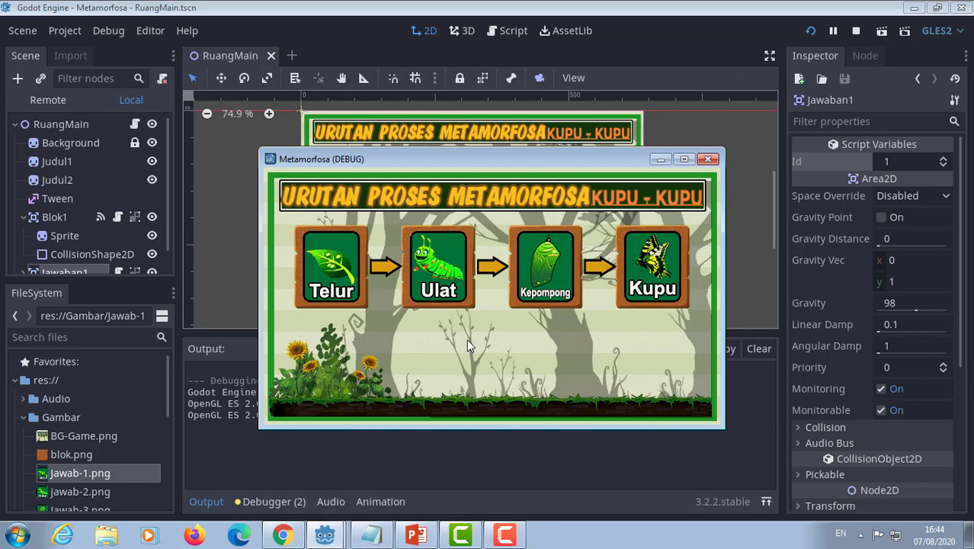
left_click(708, 160)
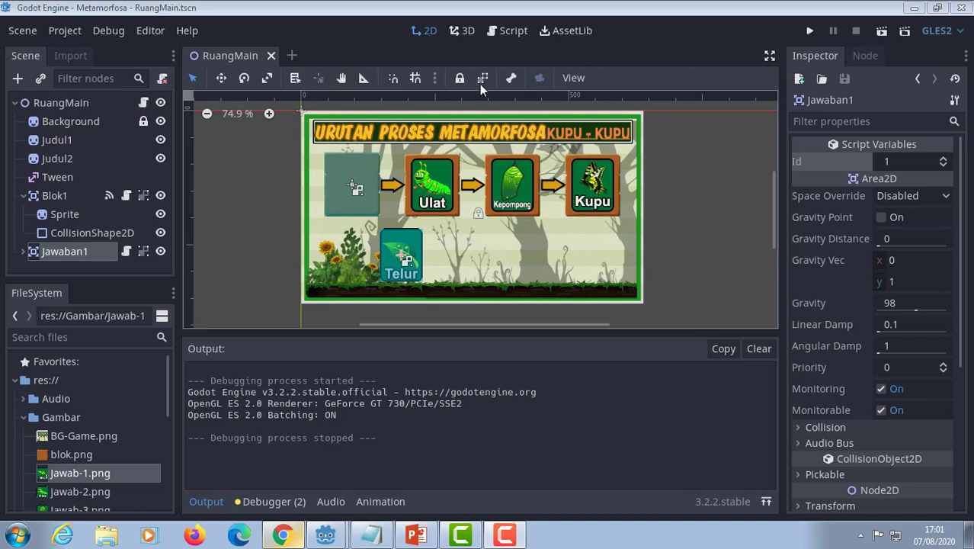
In Global.gd, add 'var pos_x = 0' followed by a blank line before _ready
left_click(513, 32)
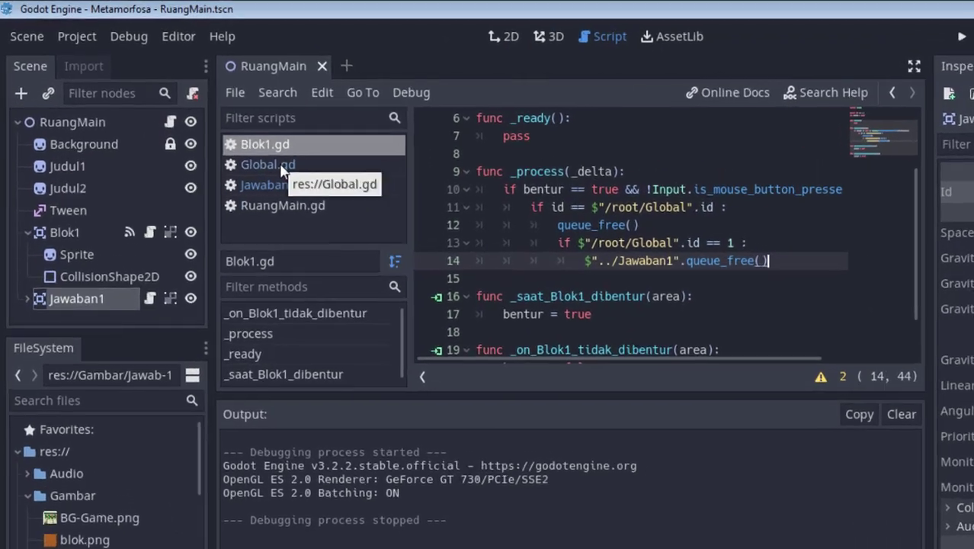
left_click(277, 143)
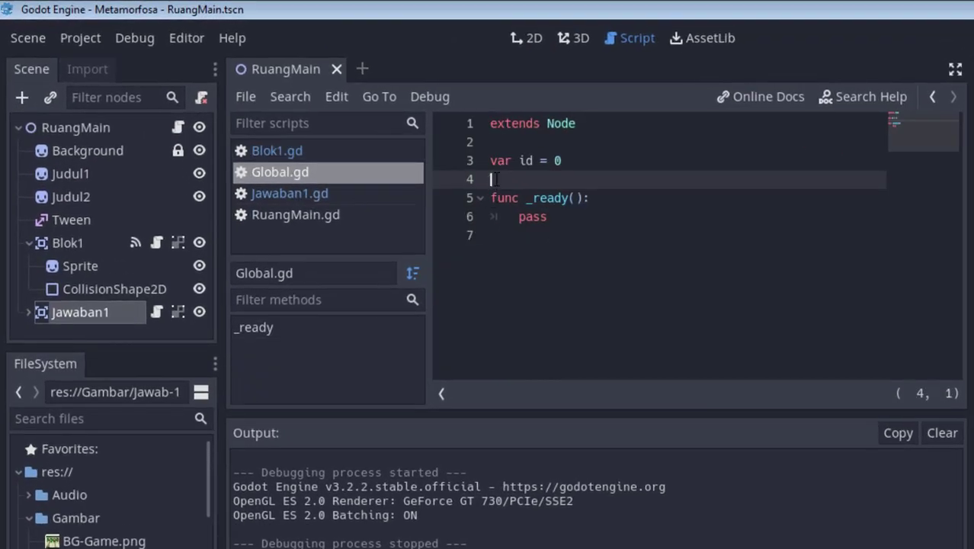
type("var ")
type("po")
type("s_")
type("x ")
type("= 0")
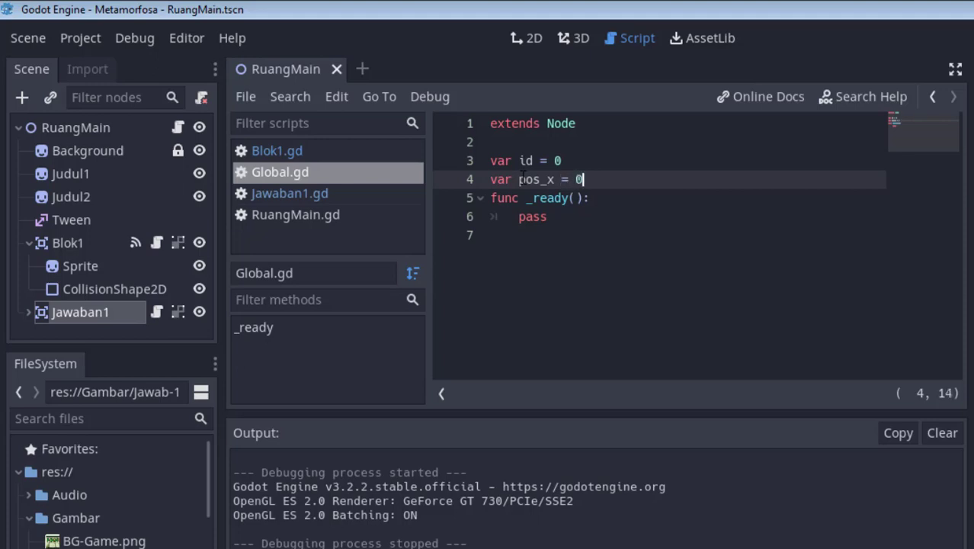
key("Return")
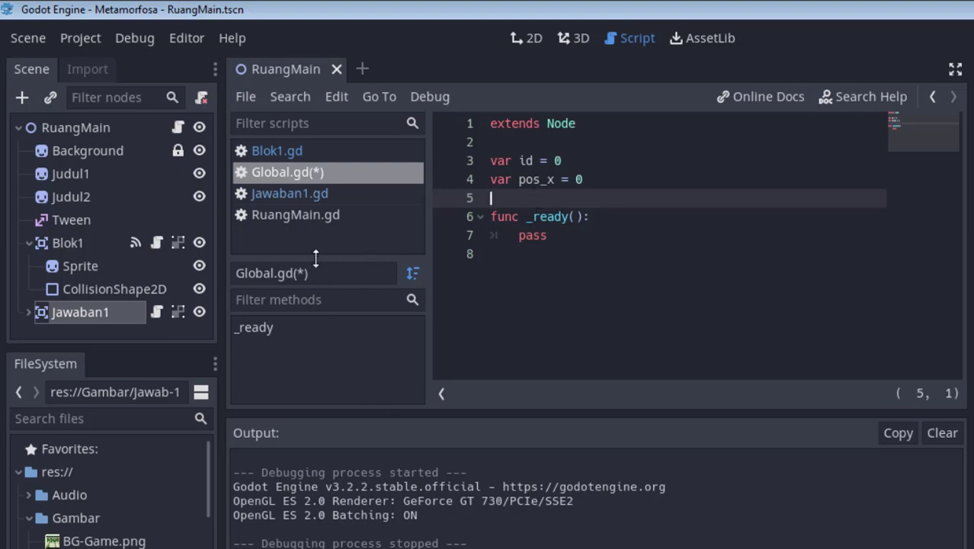
In Jawaban1.gd, paste the Global reference onto line 17 and write pos_x = position.x
left_click(319, 193)
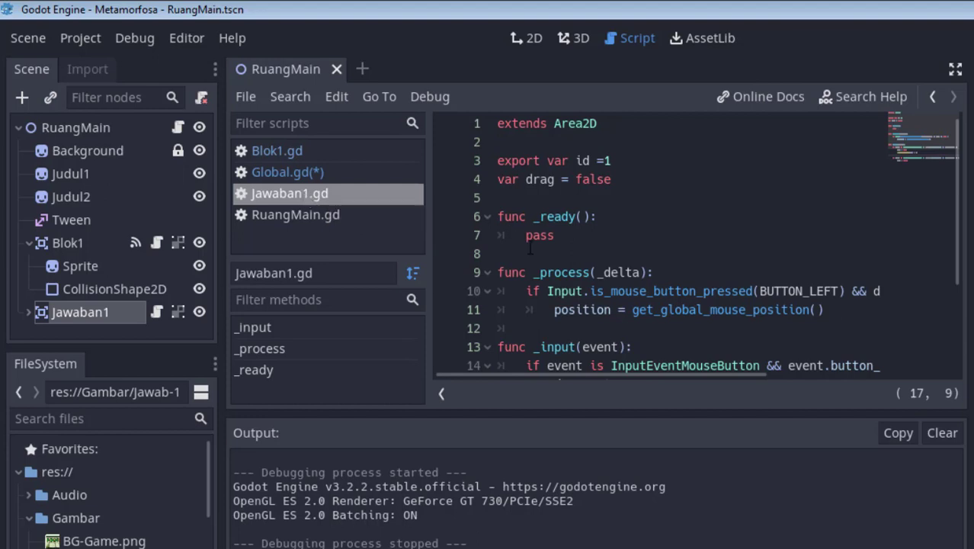
scroll(570, 279, "down", 2)
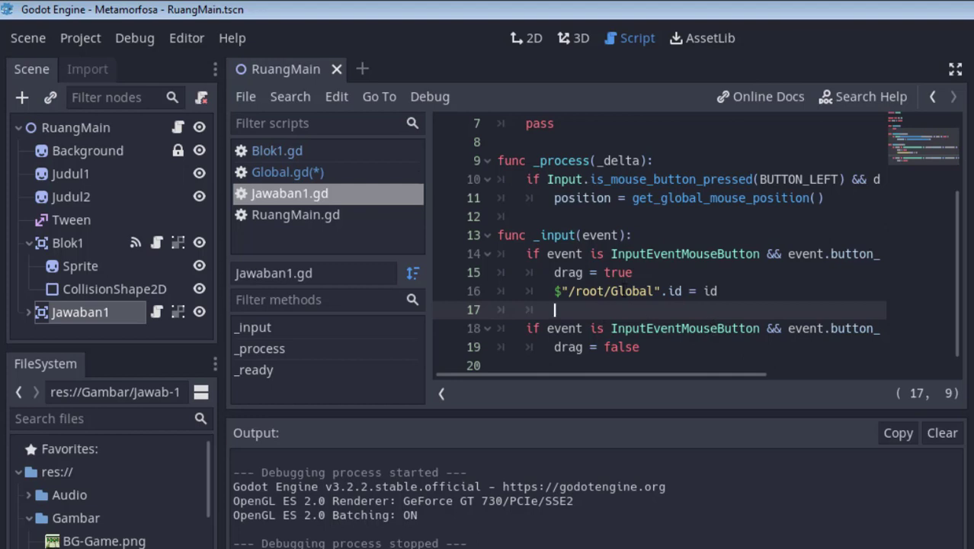
left_click_drag(554, 291, 660, 291)
key("ctrl+c")
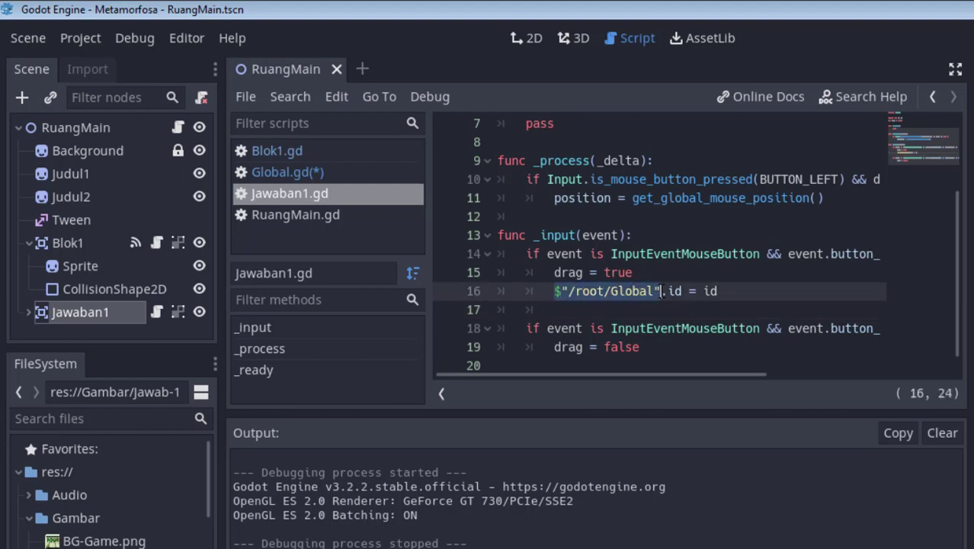
left_click(593, 306)
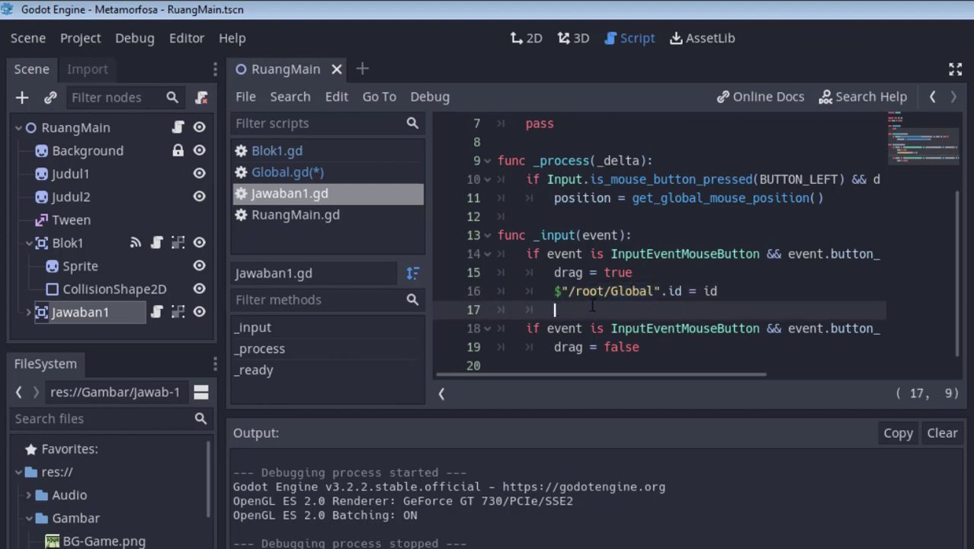
key("ctrl+v")
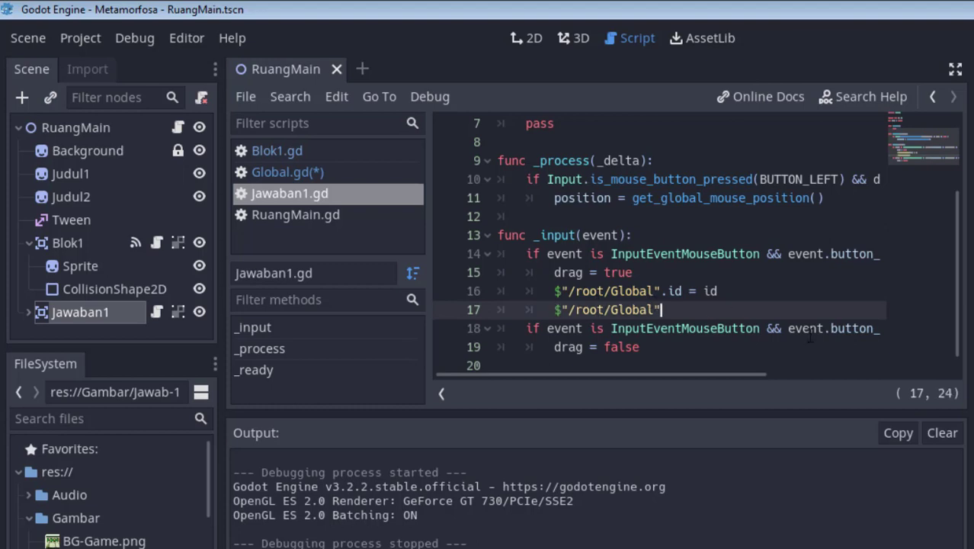
type("po")
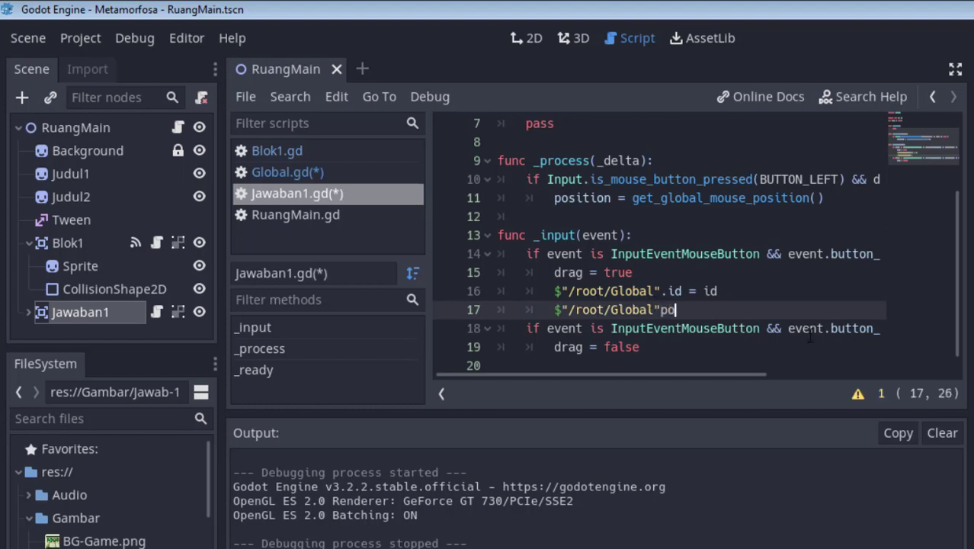
type("s_x ")
type("= ")
type("posis")
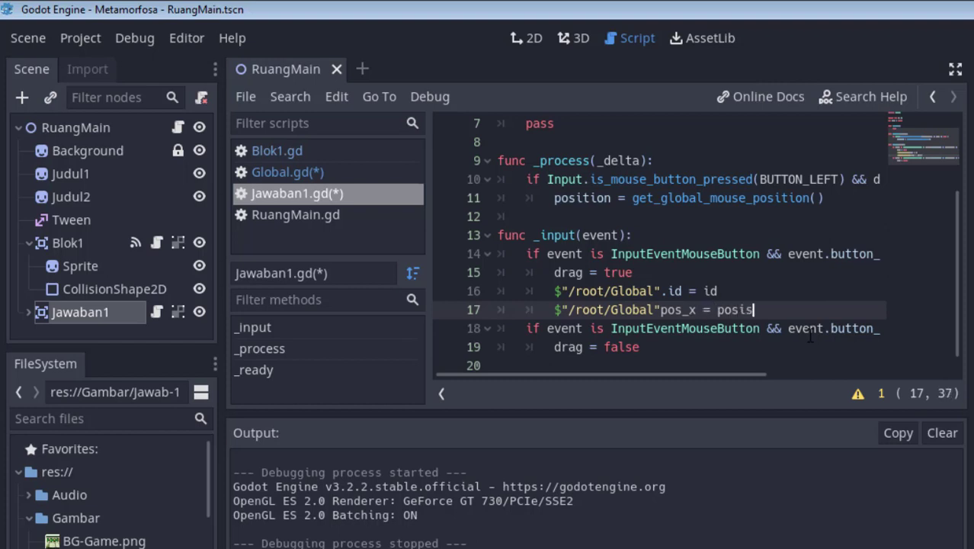
type("tion,")
key("BackSpace")
type(".x")
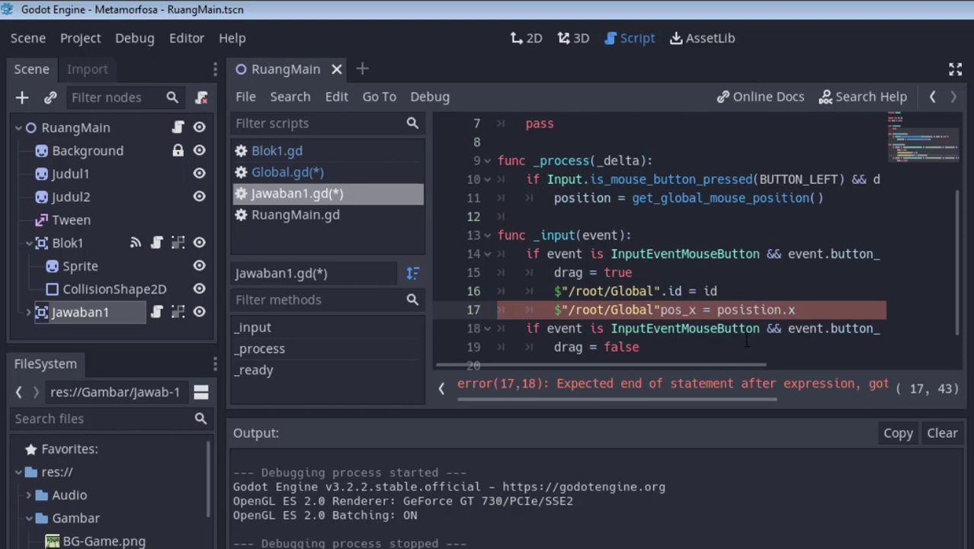
Fix the 'posistion' typo, add the missing dot after the Global reference, then view Global.gd
left_click(751, 310)
key("BackSpace")
left_click(805, 309)
left_click(661, 310)
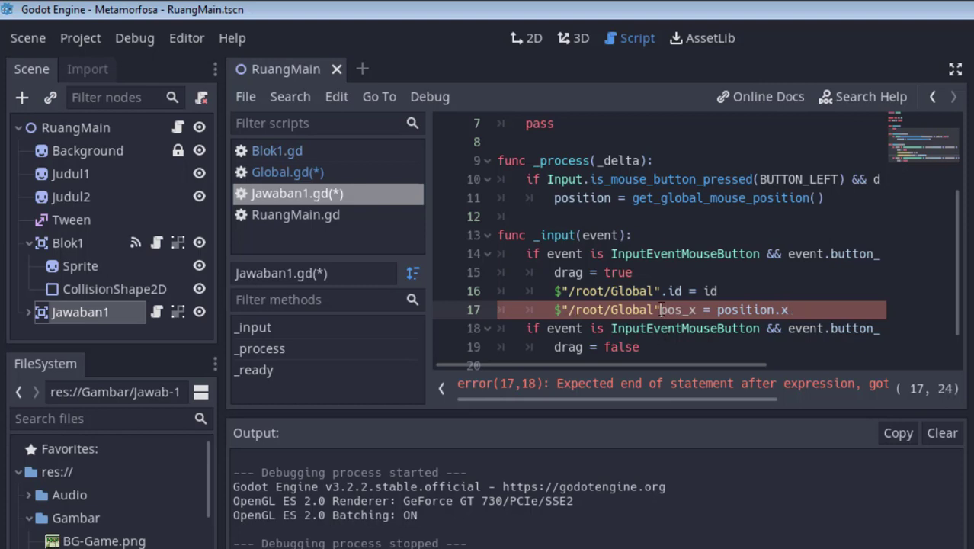
type(".")
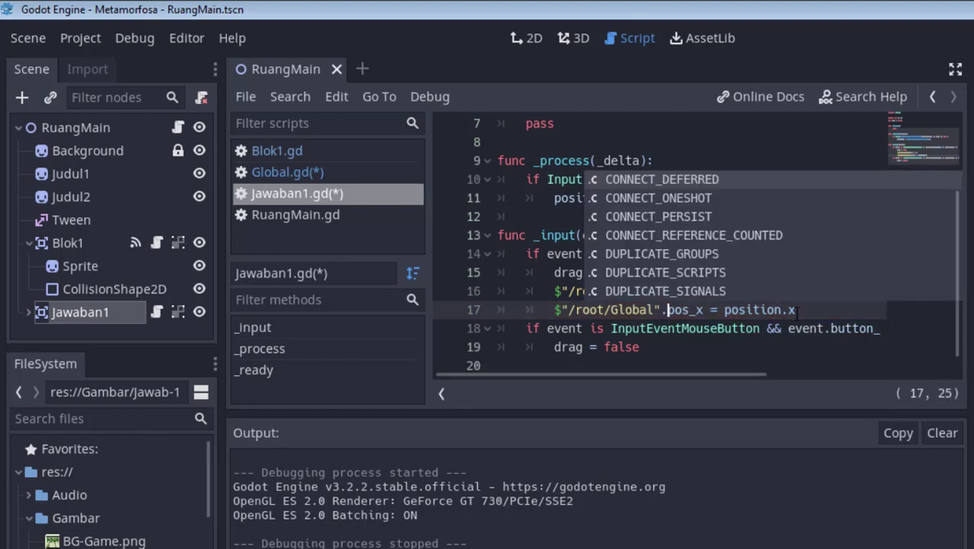
left_click(809, 309)
key("Return")
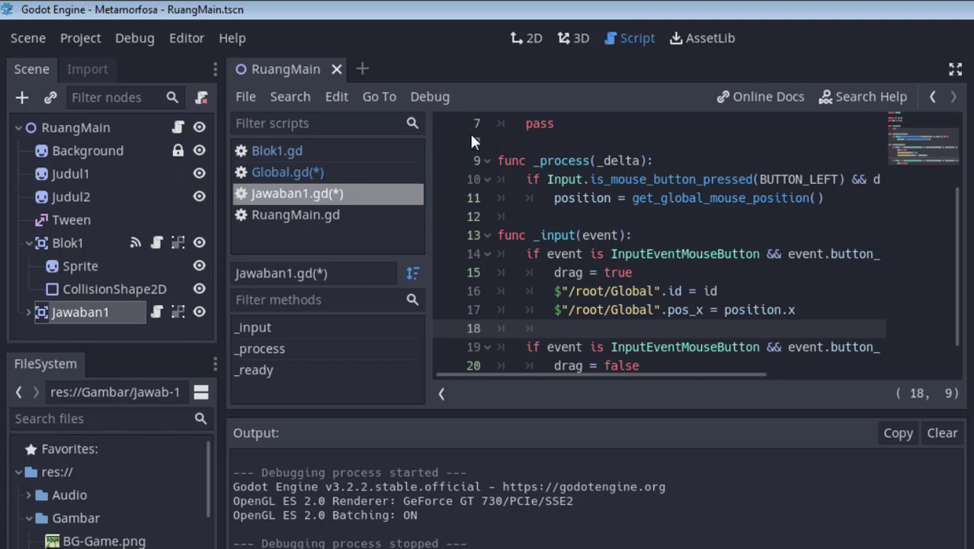
left_click(349, 173)
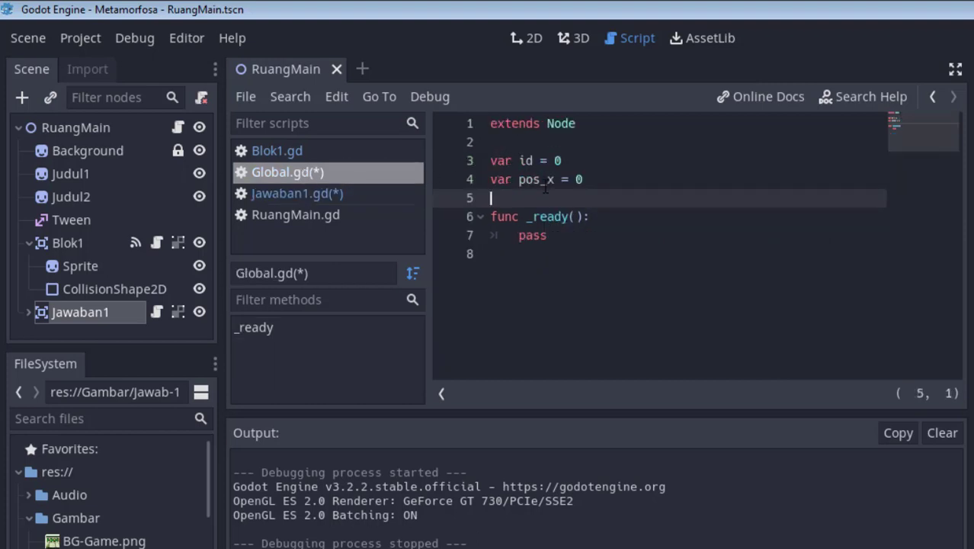
Return to Jawaban1.gd, then switch to the 2D RuangMain scene view
left_click(330, 195)
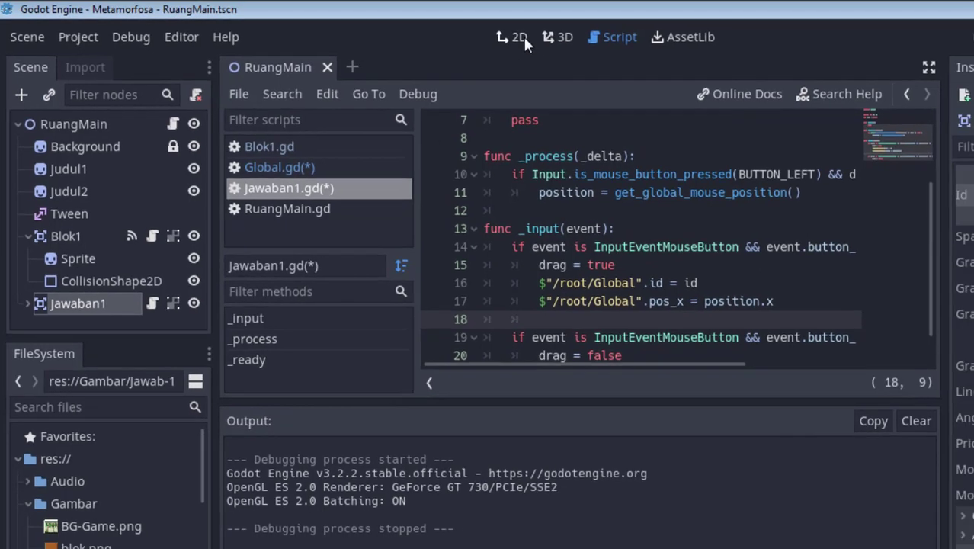
left_click(523, 38)
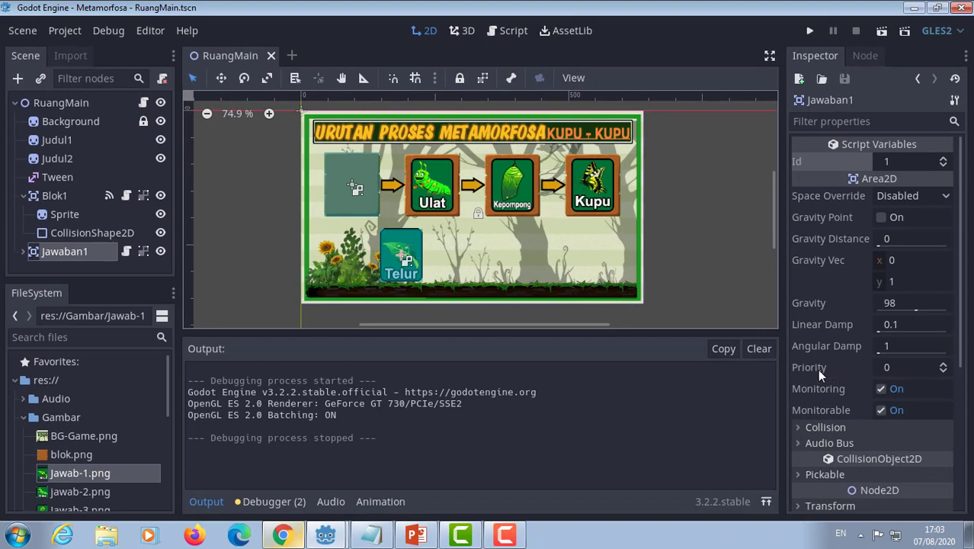
Set Jawaban1's Transform Position y to 270 in the Inspector
scroll(819, 414, "down", 3)
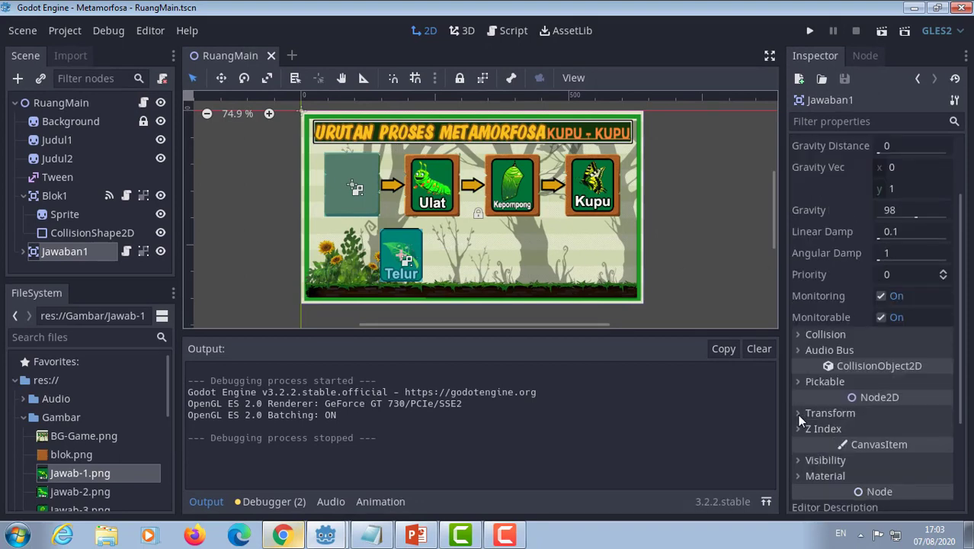
left_click(797, 414)
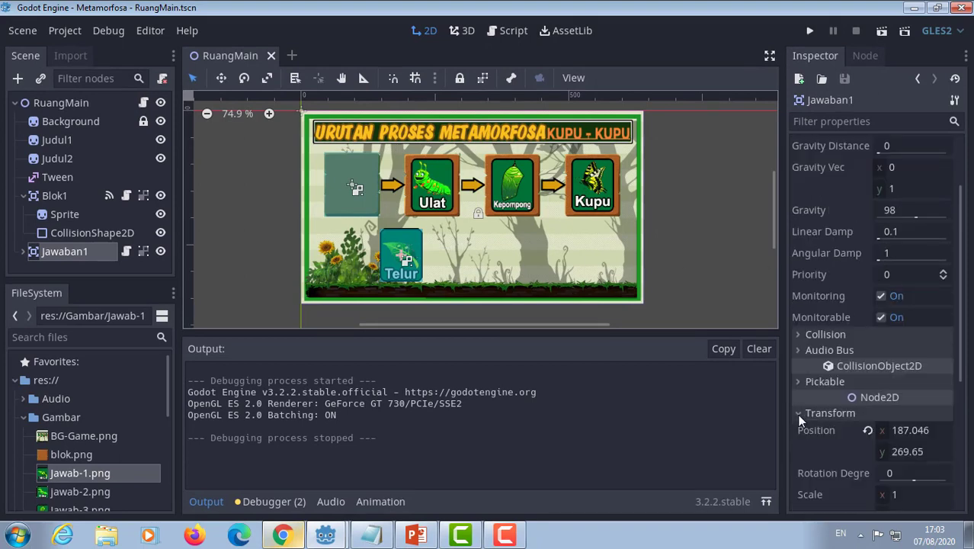
left_click(910, 454)
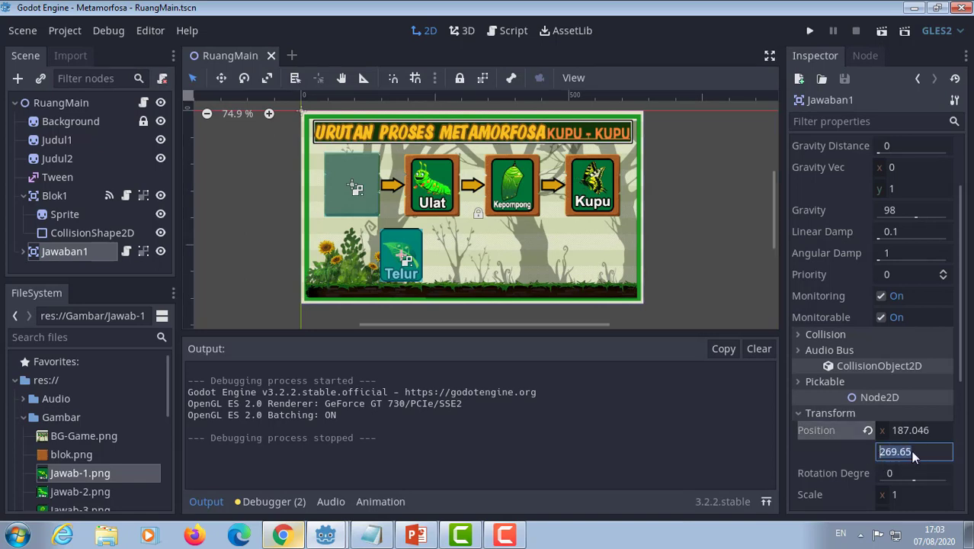
type("27")
type("0")
key("Return")
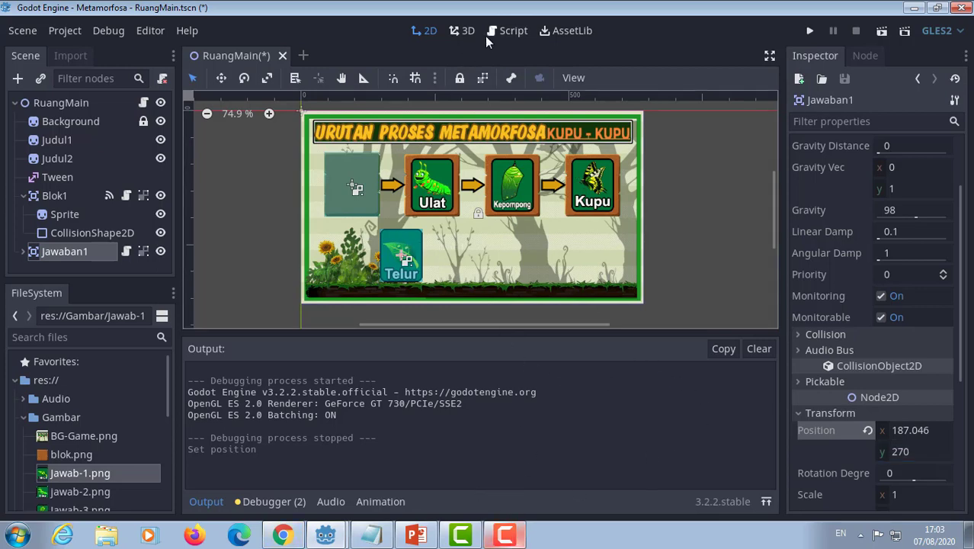
In Blok1.gd, add an outdented 'else :' line after the queue_free line
left_click(505, 34)
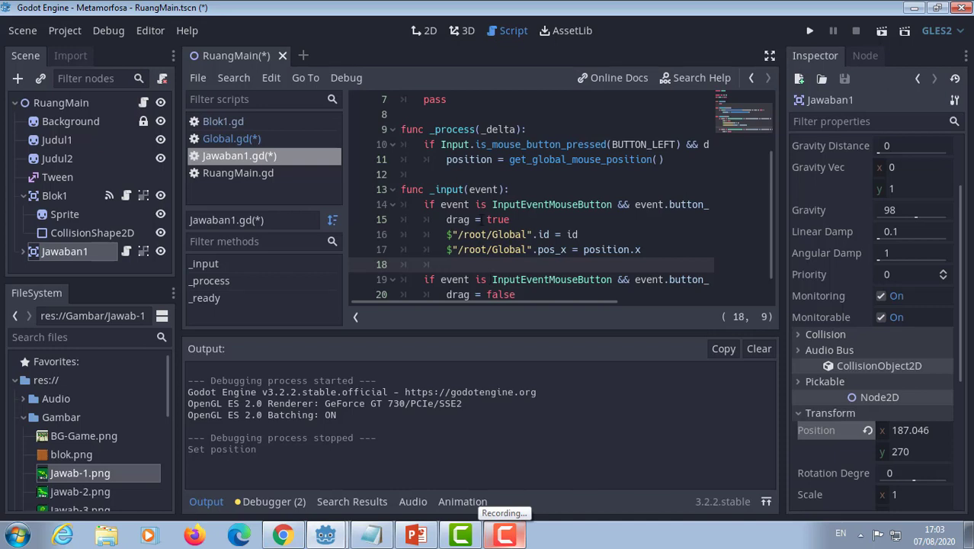
left_click(240, 123)
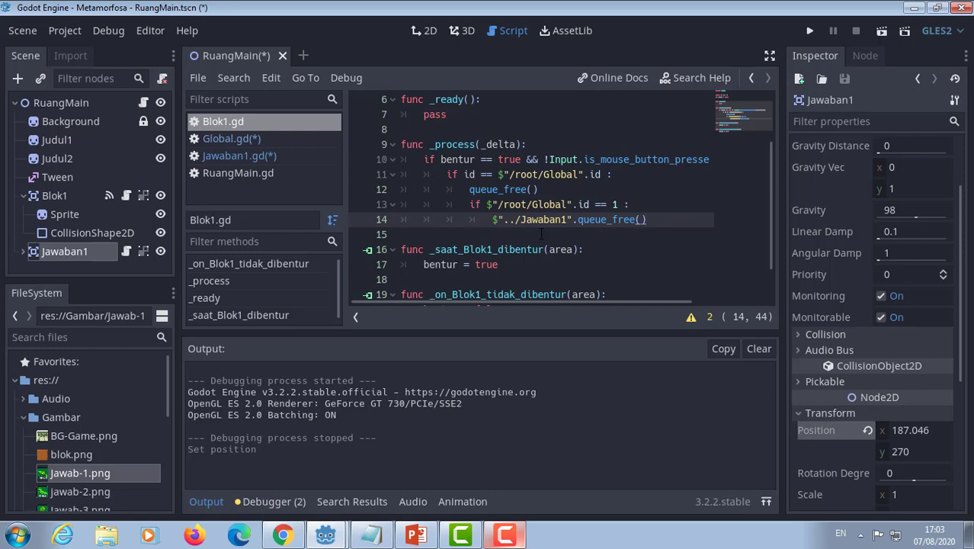
key("Return")
key("BackSpace")
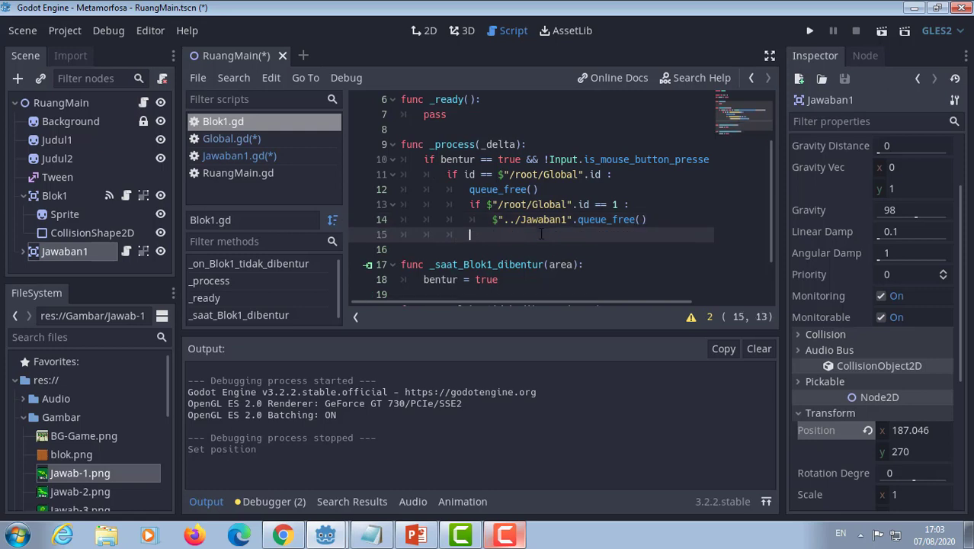
key("BackSpace")
type("e")
type("lse ")
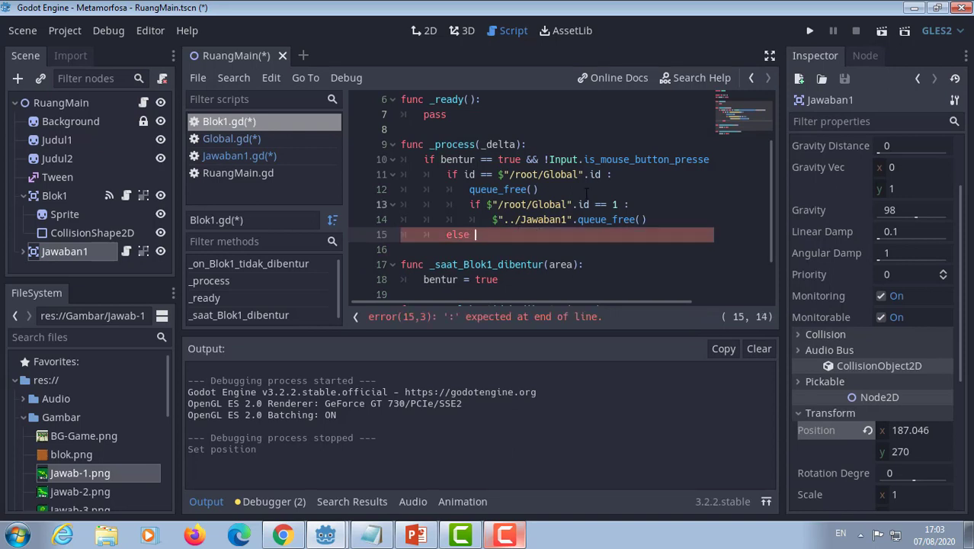
type(":")
key("Return")
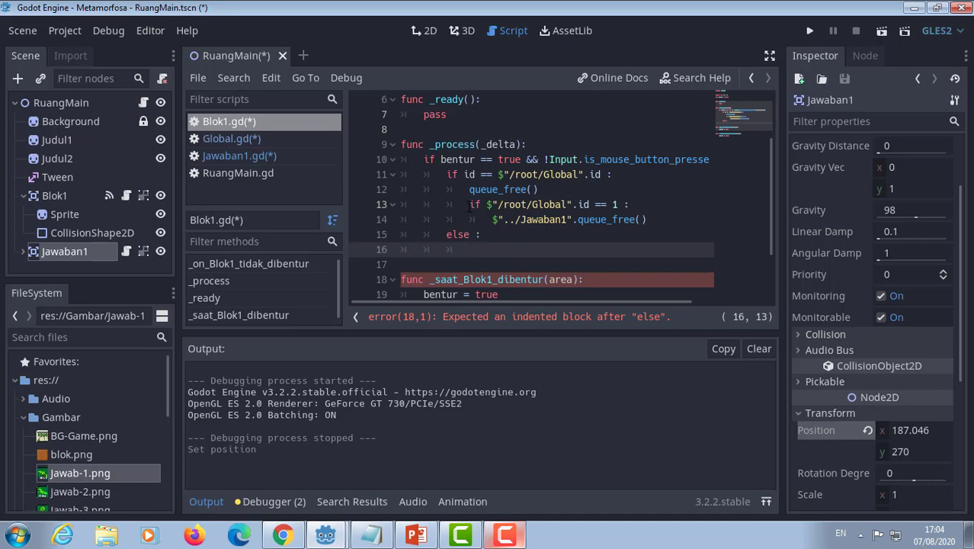
Paste the Global id check into the else branch and start an indented line
left_click_drag(471, 205, 630, 204)
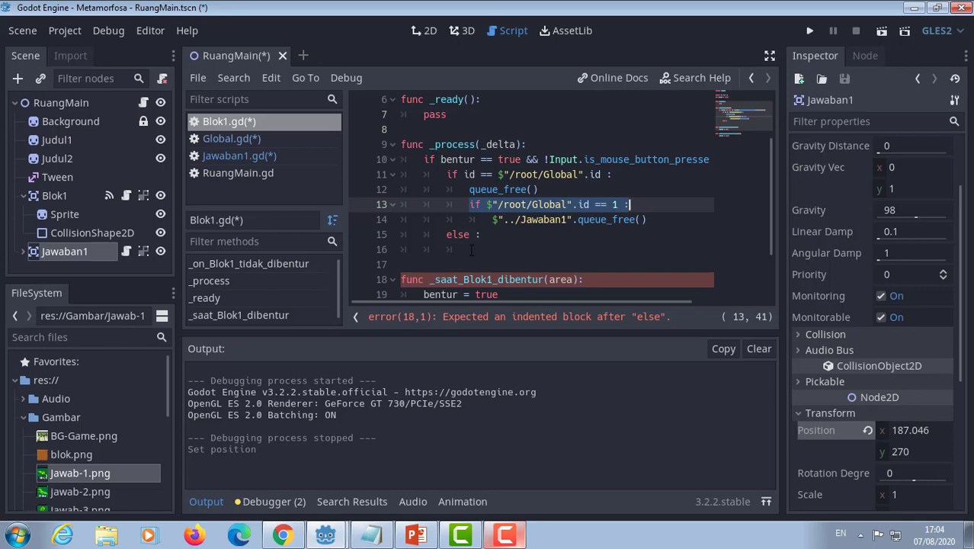
left_click(480, 250)
type("if $\"/root/Global\".id == 1 :")
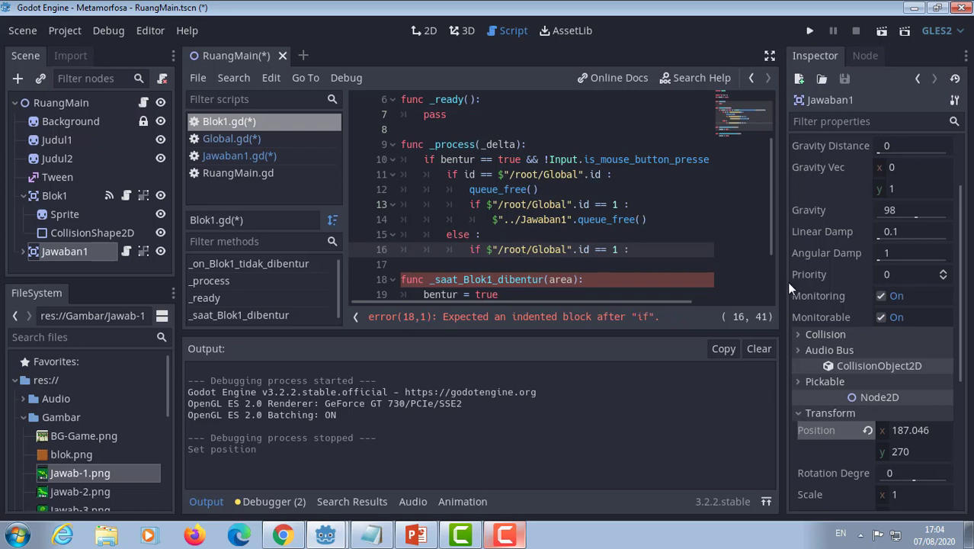
key("Return")
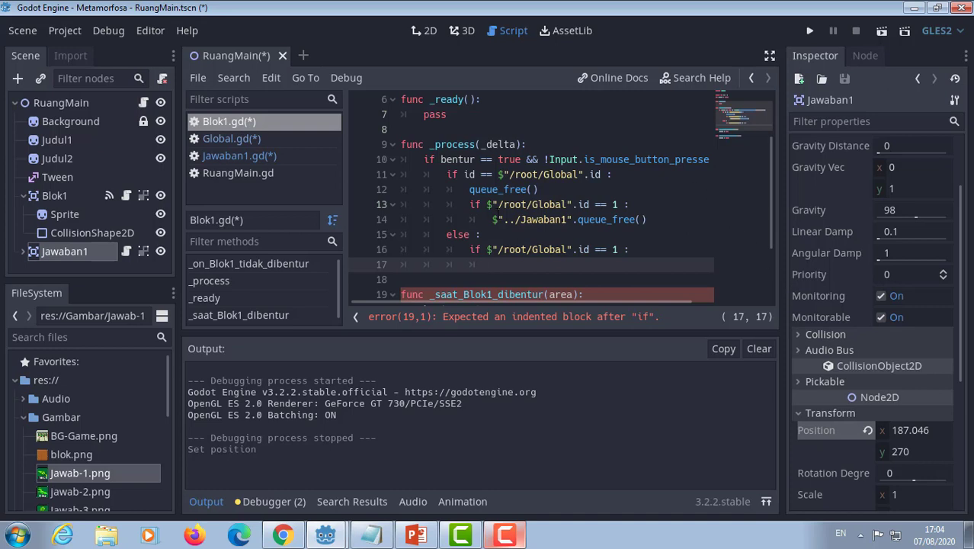
Write $"../Jawaban1".position = Vector2($"/root/Global".pos_x, 270) on line 17
left_click_drag(496, 220, 573, 220)
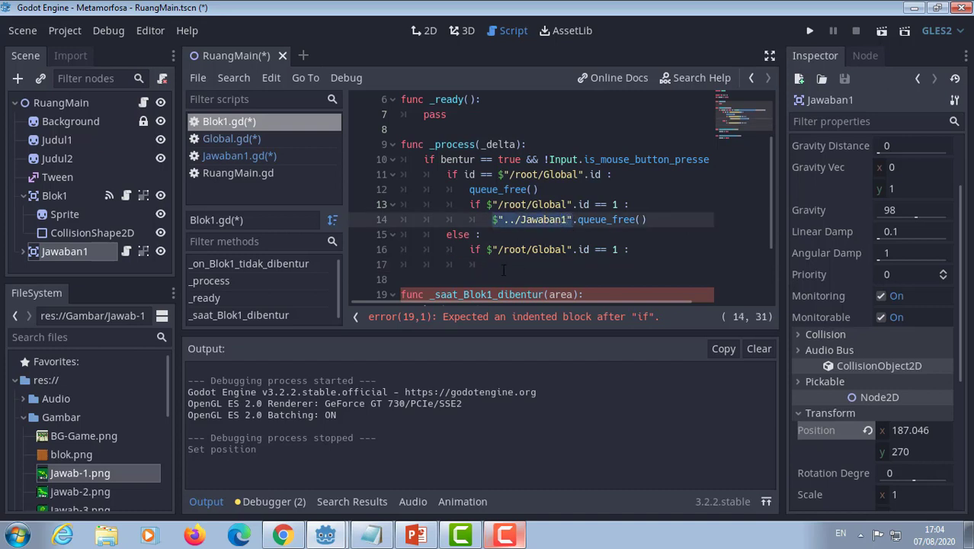
left_click(523, 259)
type("$\"../Jawaban1\"")
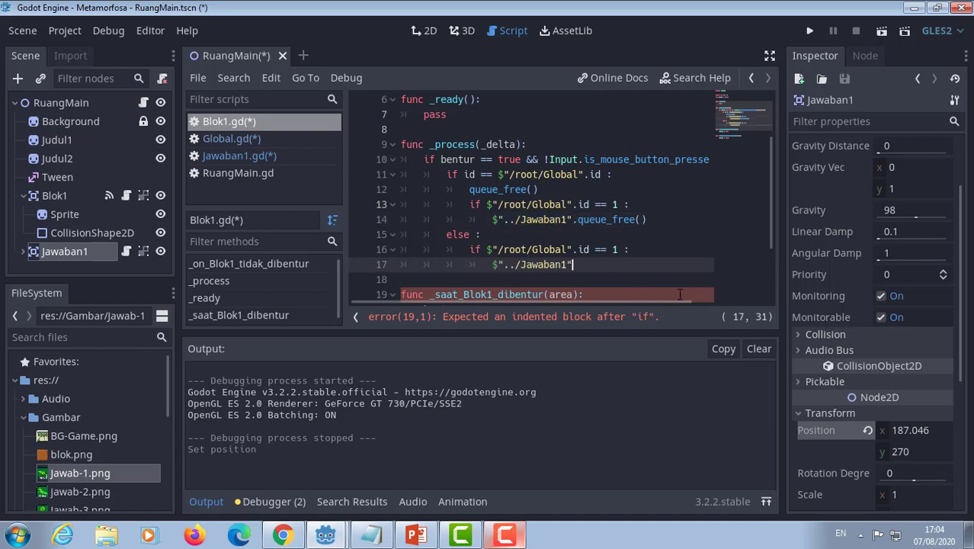
type(".")
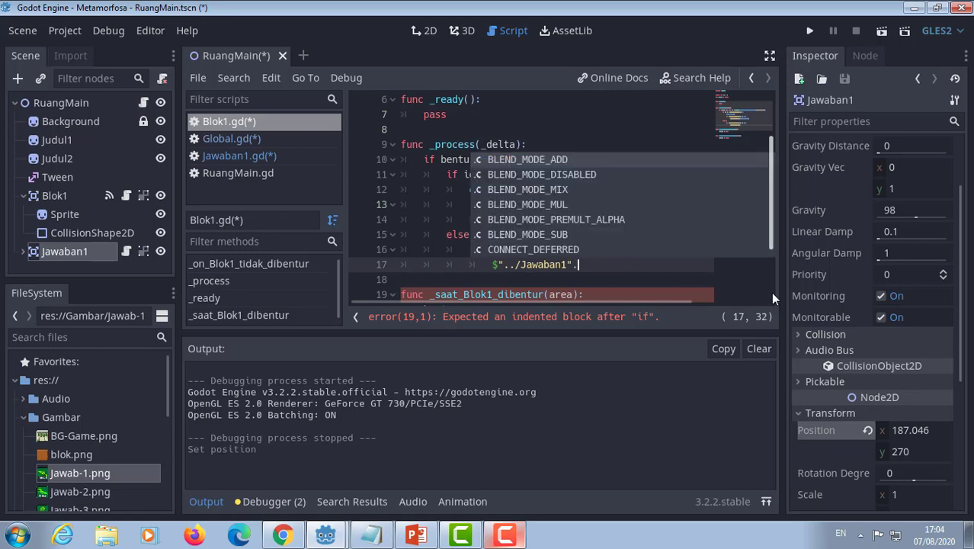
type("posi")
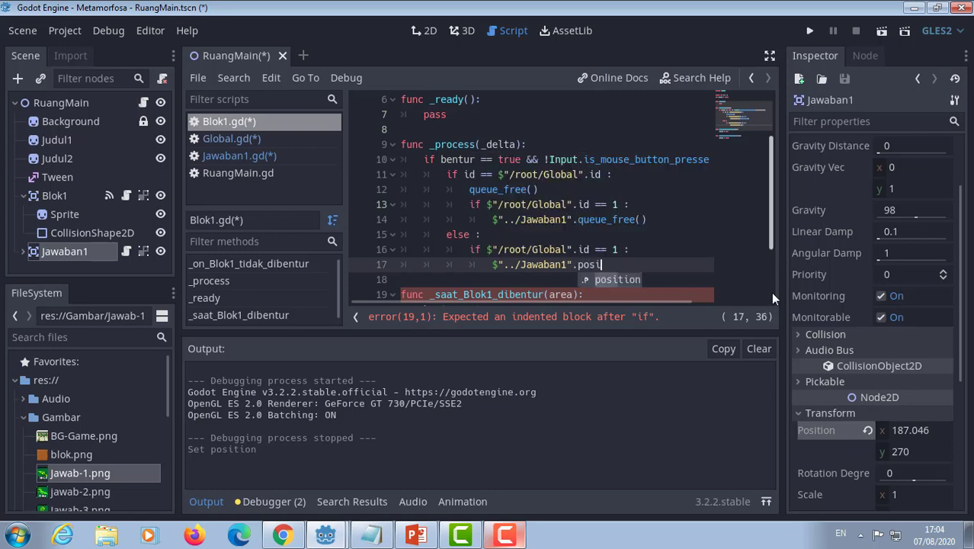
key("Return")
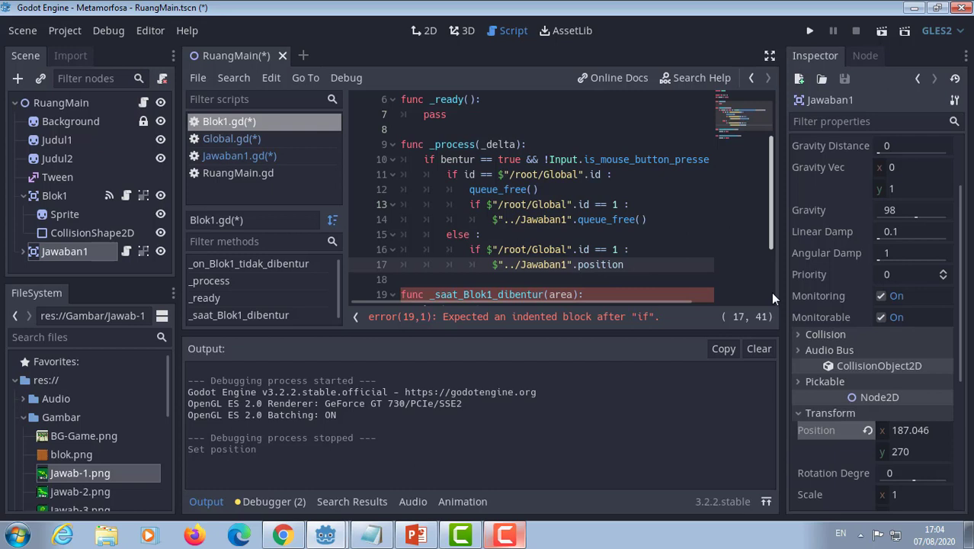
type("= Vec")
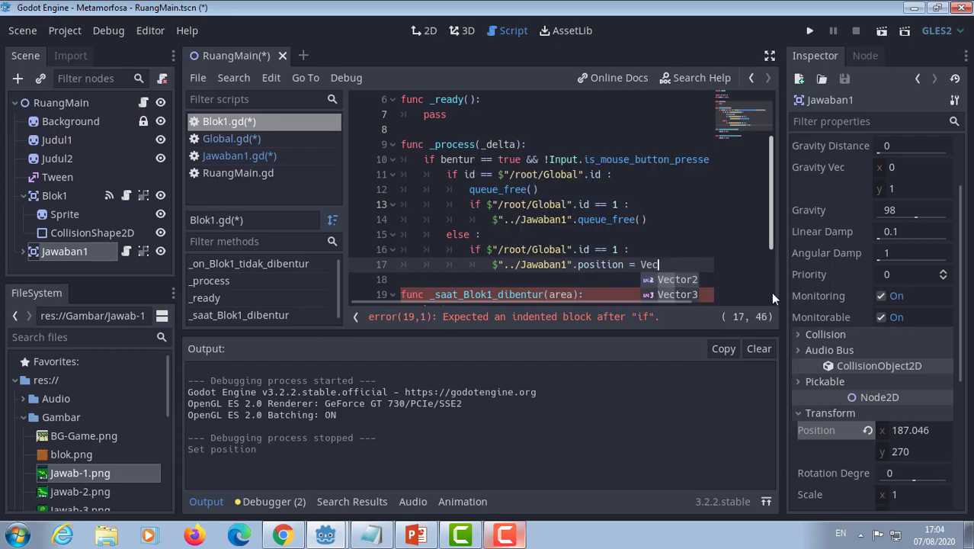
key("Return")
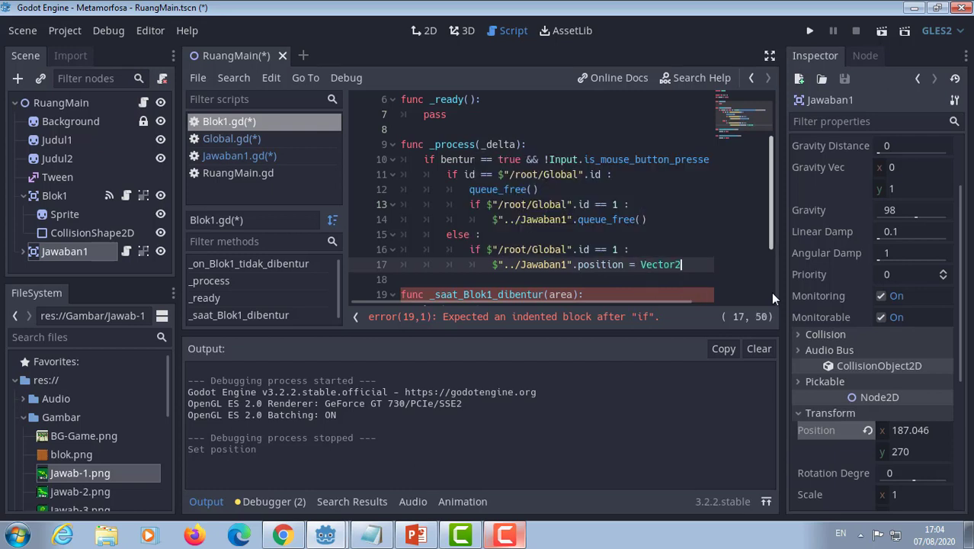
type("(")
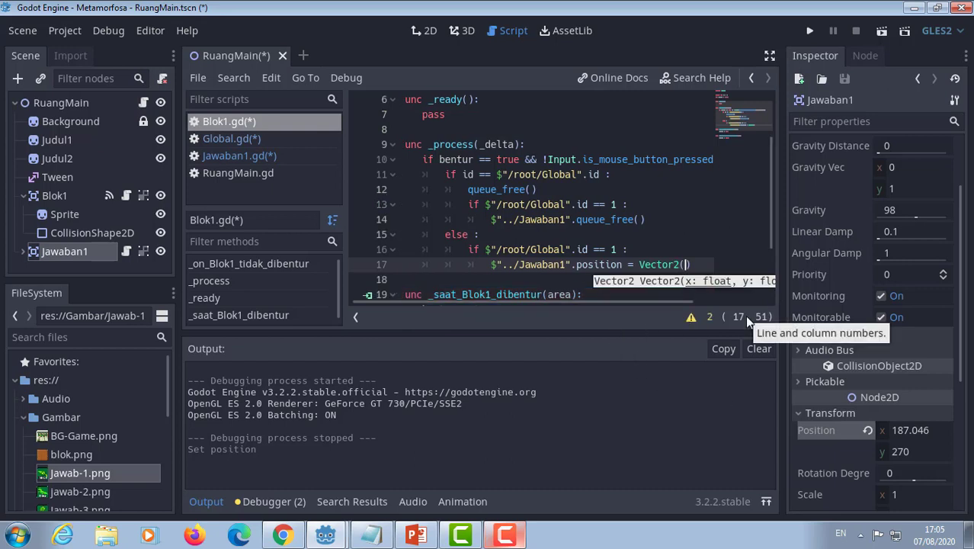
type("$")
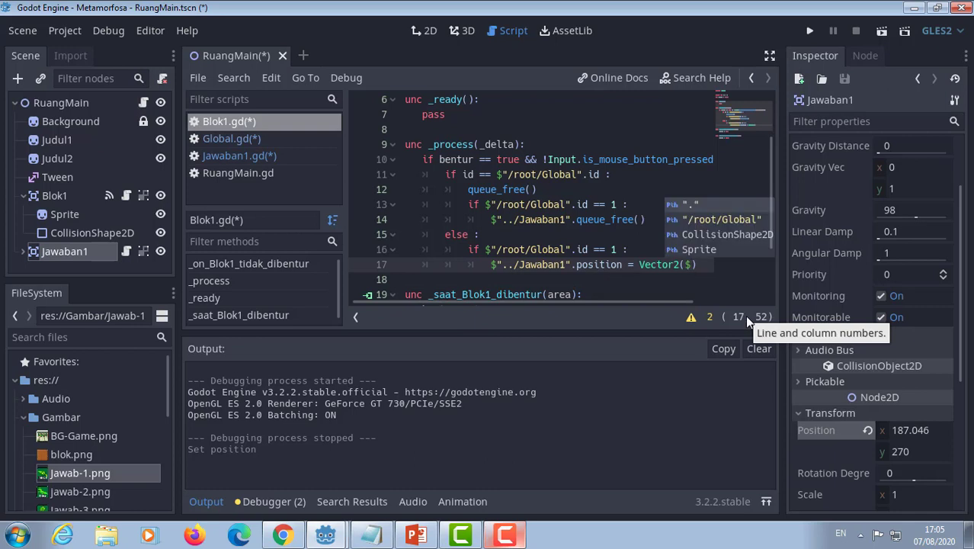
key("Down")
key("Return")
type(".")
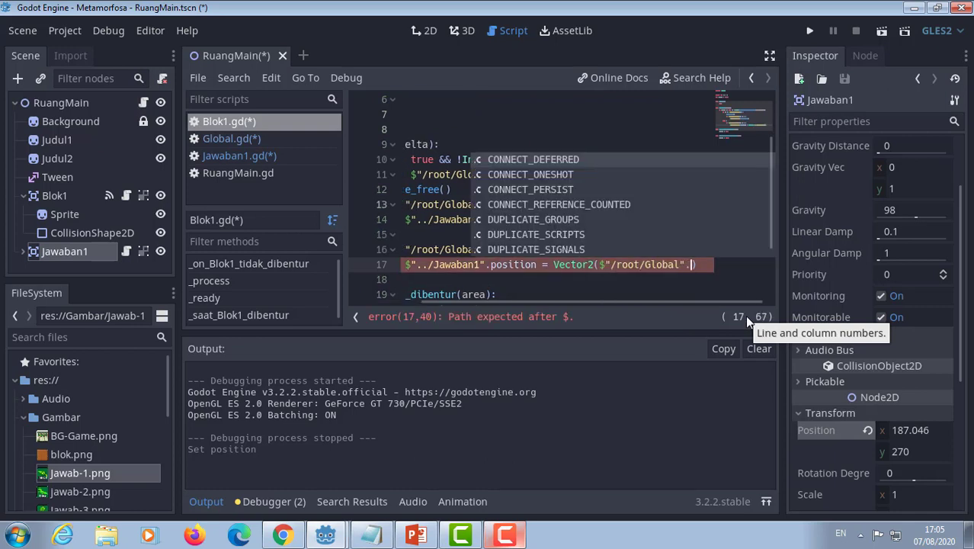
type("pos_x")
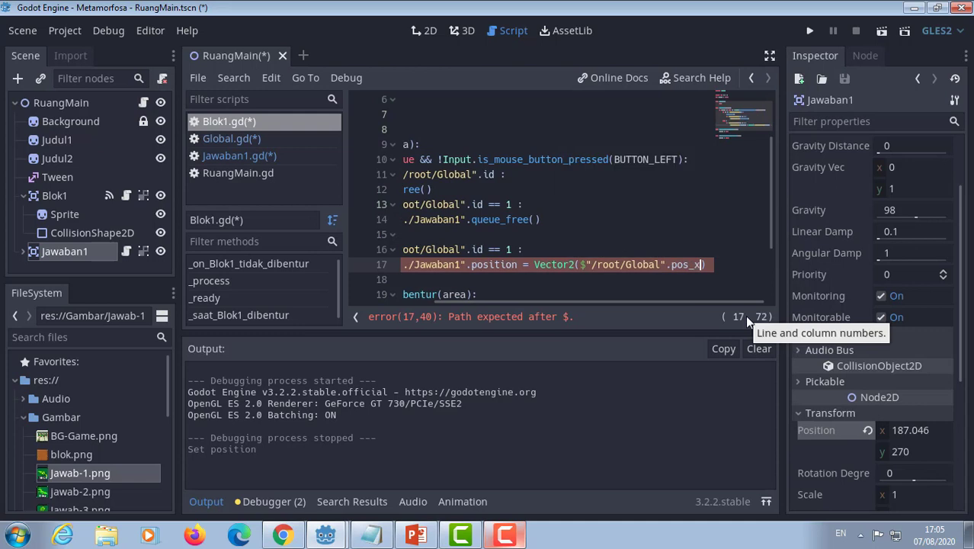
type(", ")
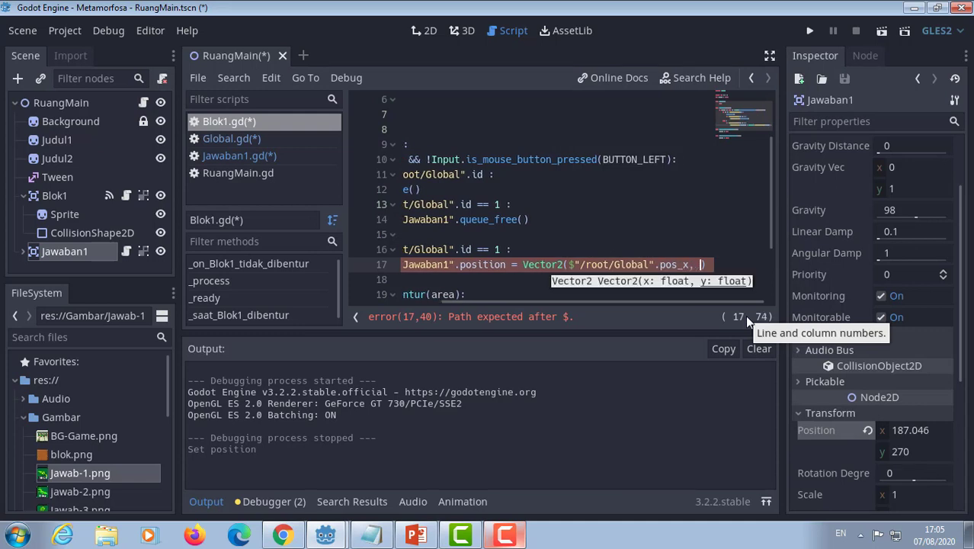
type("270")
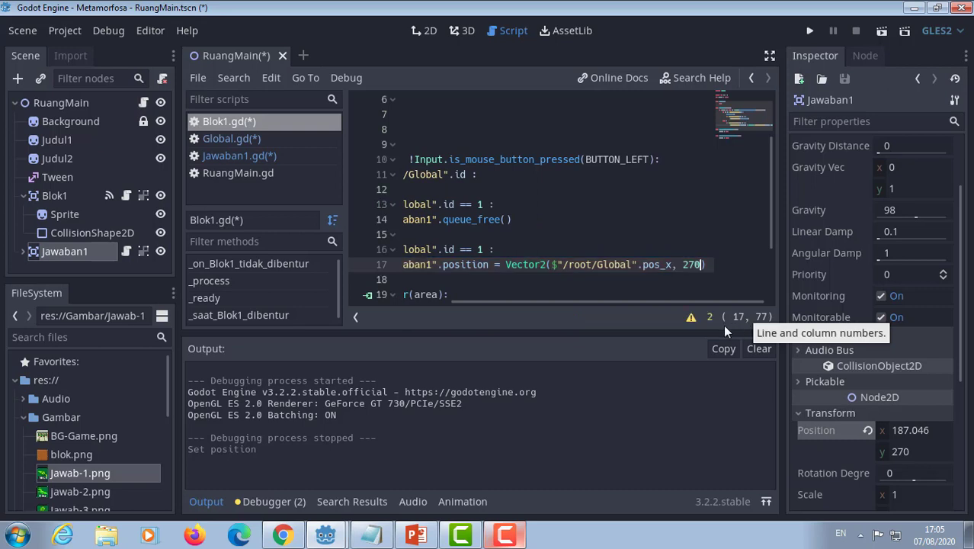
left_click(438, 279)
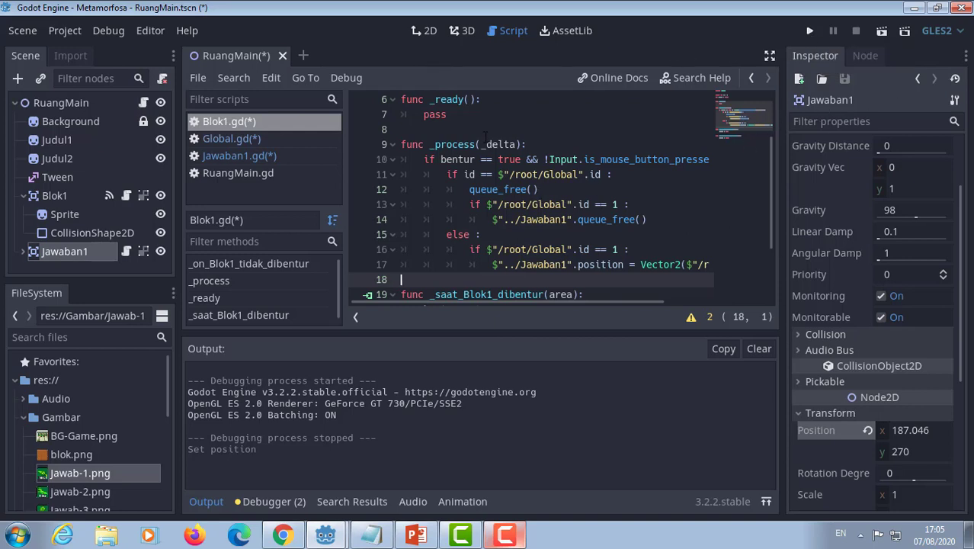
Raise Blok1's Id from 1 to 2, select the Jawaban1 Telur card, and return to Blok1.gd
left_click(429, 32)
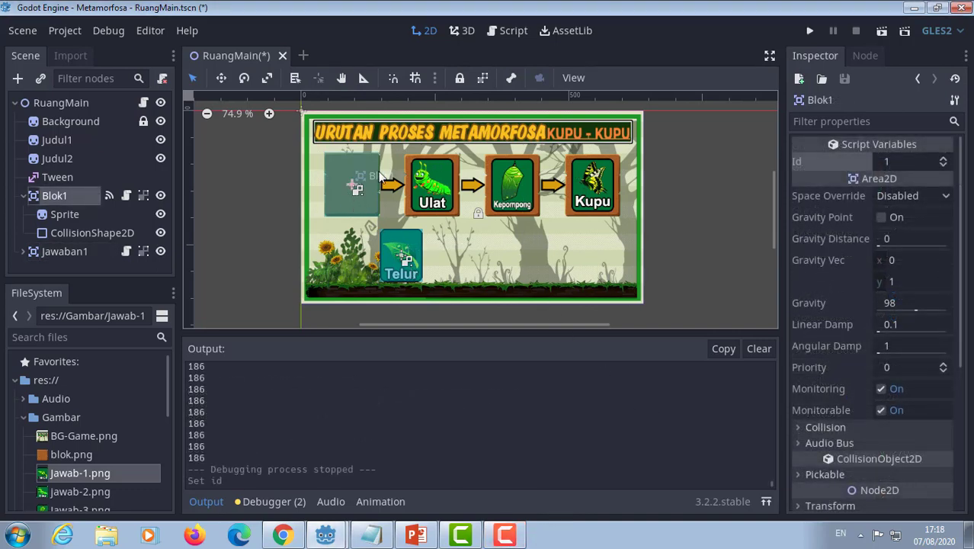
left_click(943, 161)
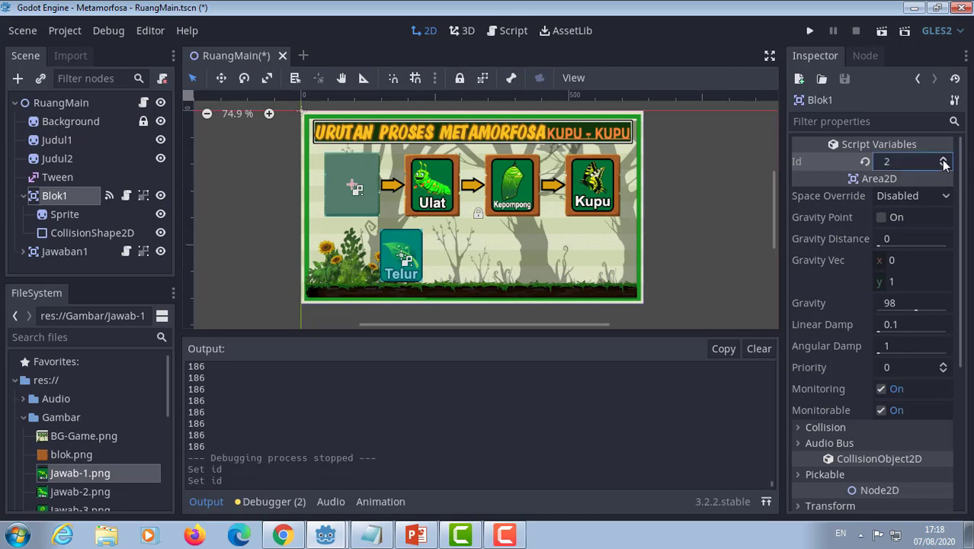
left_click(406, 251)
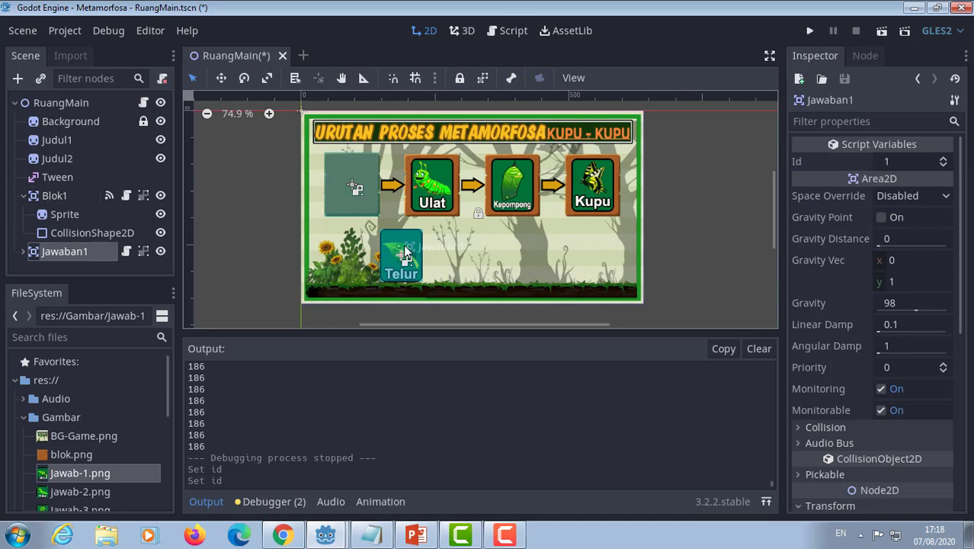
left_click(511, 30)
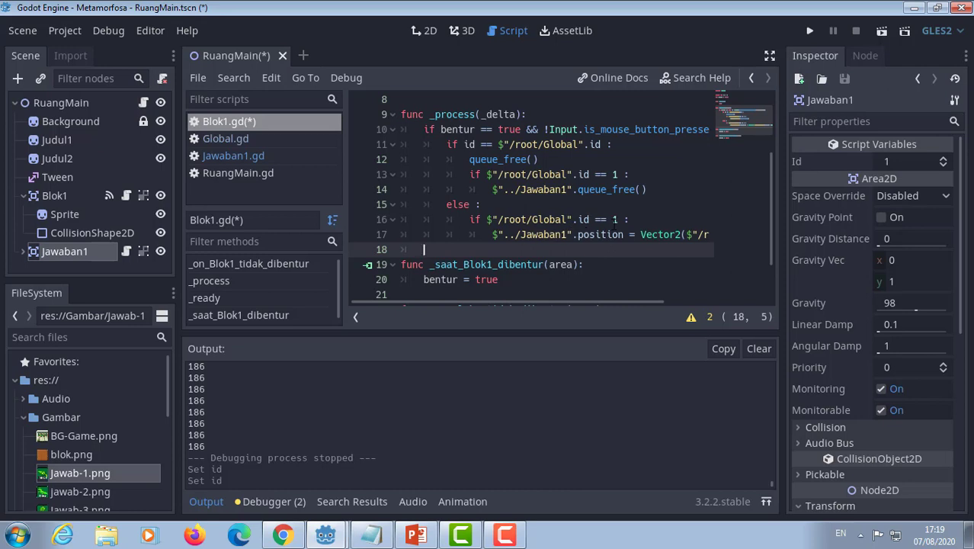
Open Jawaban1.gd and run the Metamorfosa game to test the Telur card
left_click(267, 157)
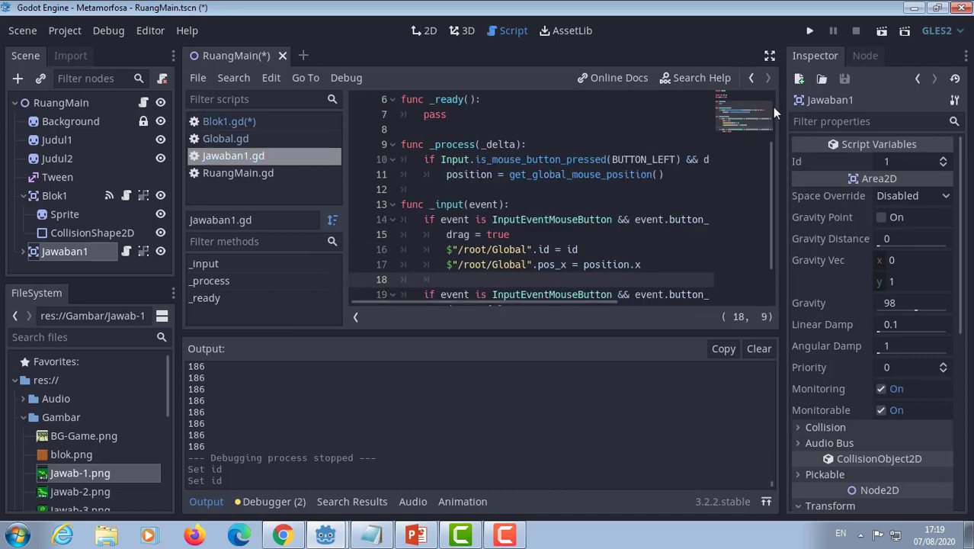
left_click(810, 32)
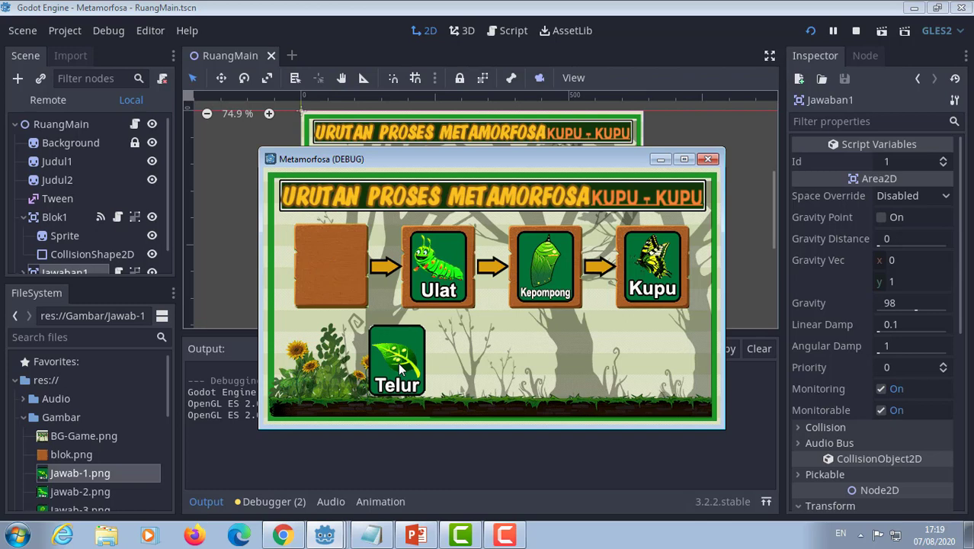
left_click_drag(400, 369, 367, 313)
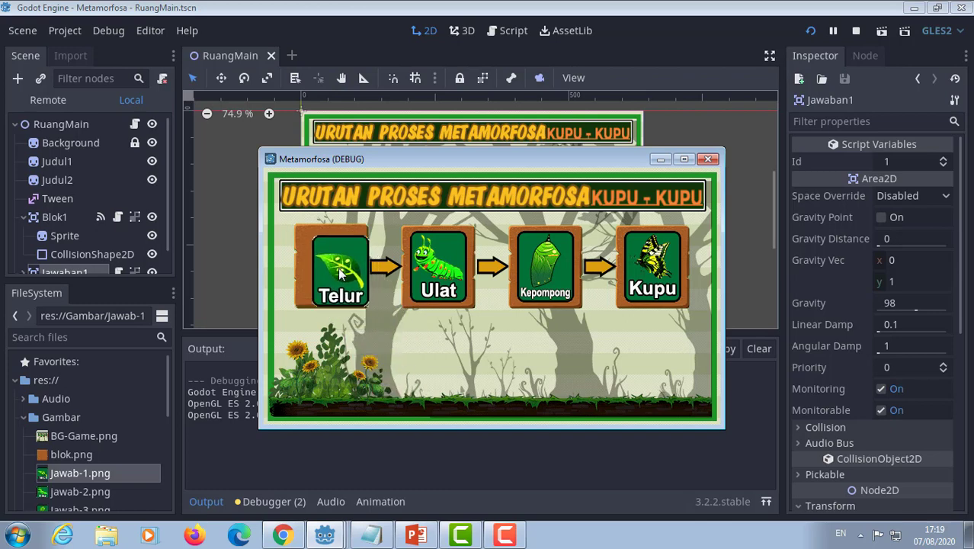
left_click_drag(352, 294, 335, 267)
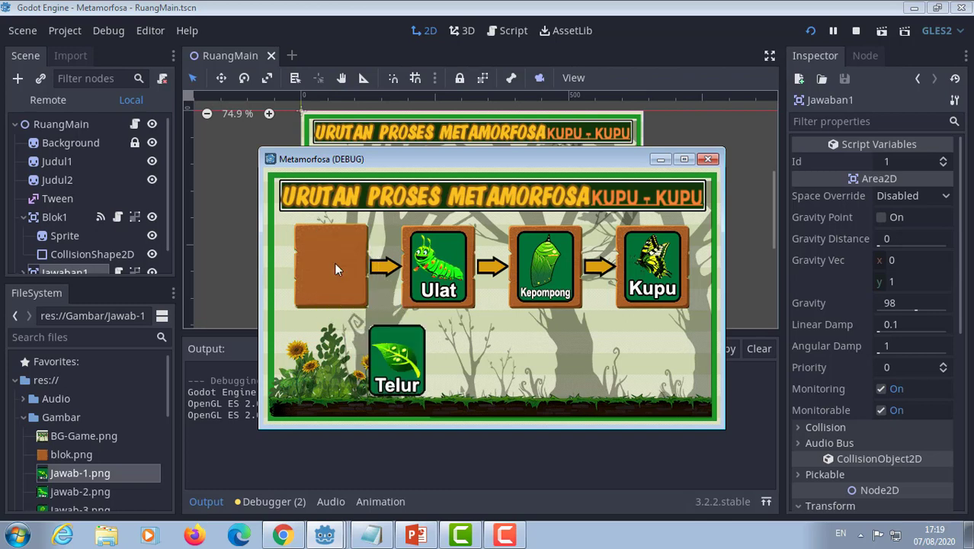
left_click_drag(402, 365, 335, 268)
mouse_move(401, 358)
left_mouse_down()
mouse_move(390, 305)
mouse_move(337, 272)
left_mouse_up()
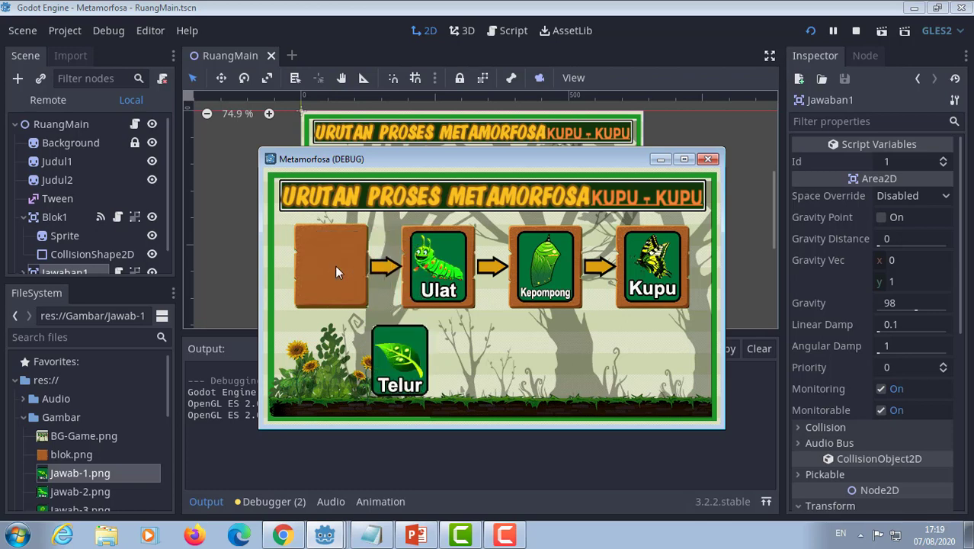
left_click_drag(335, 264, 390, 348)
Close the Metamorfosa (DEBUG) game window to return to the RuangMain scene
left_click(708, 159)
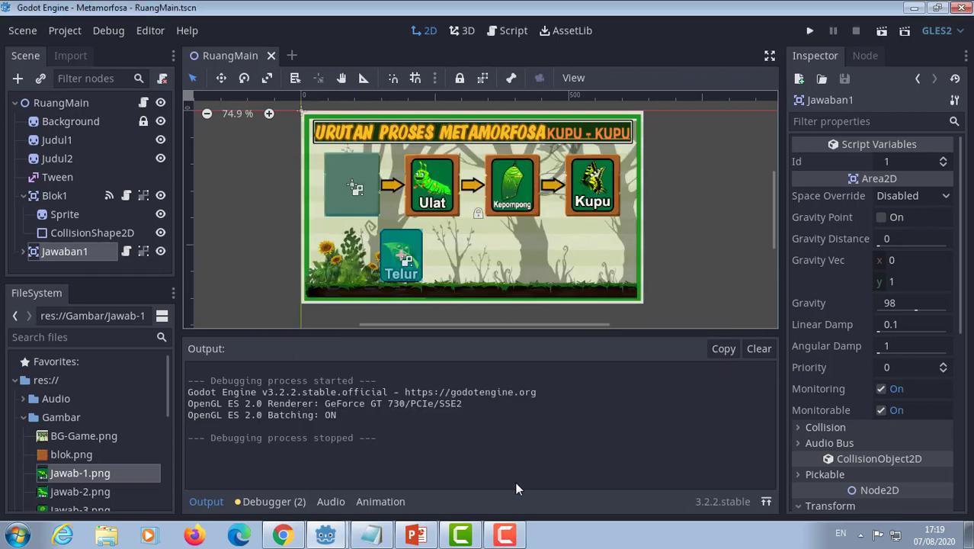
mouse_move(515, 538)
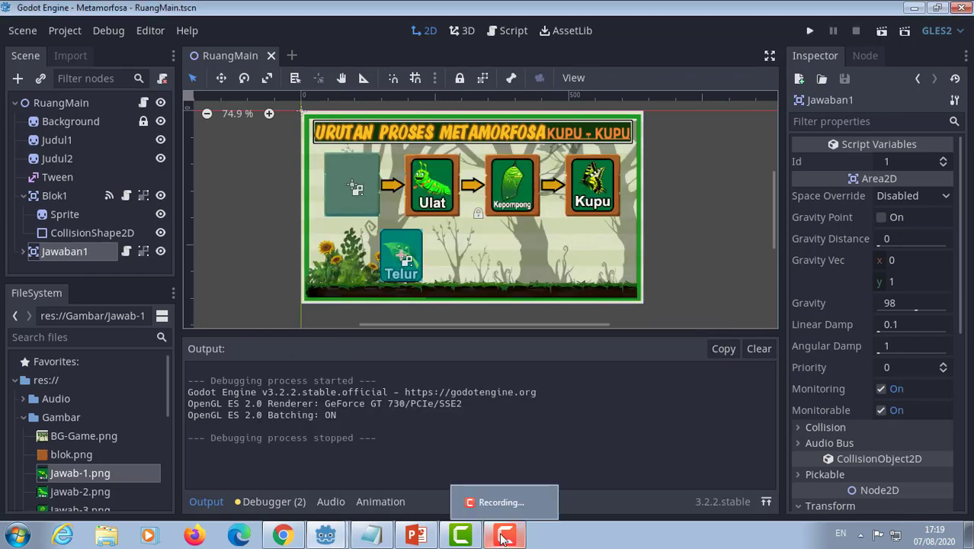